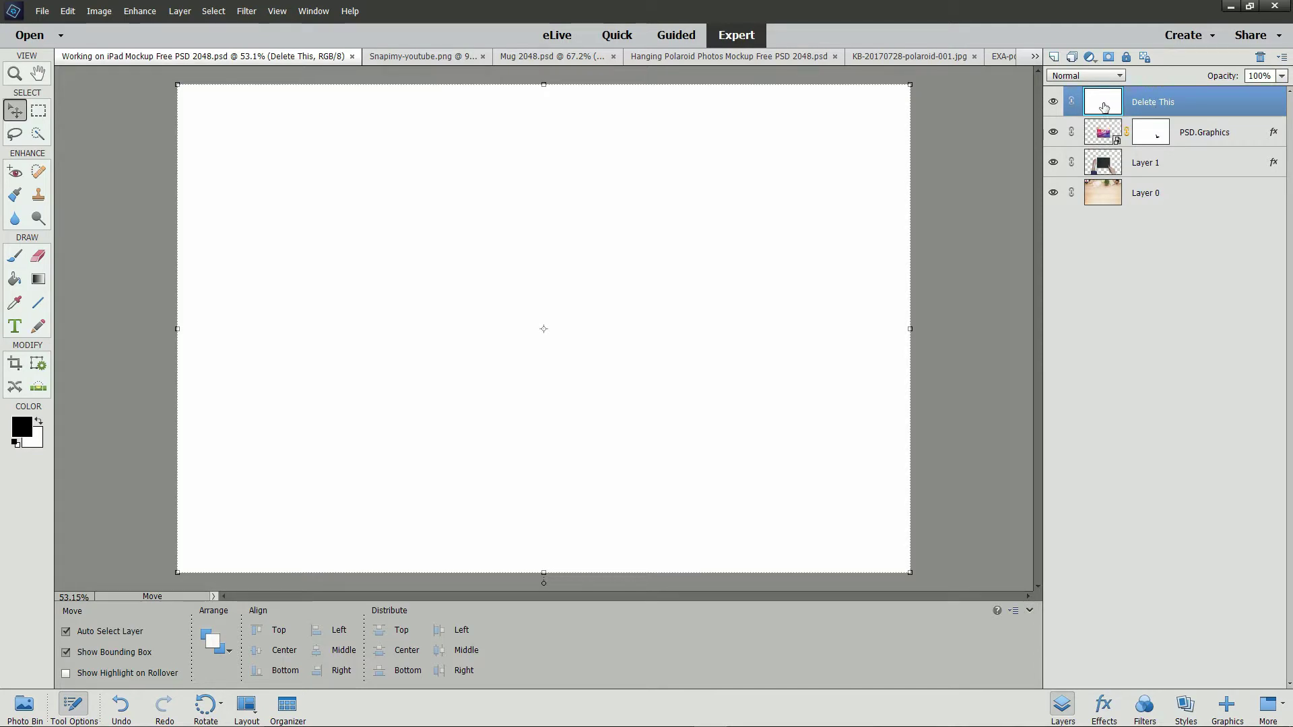
# Delete the Delete This layer and make Layer 1 and PSD.Graphics visible.
pyautogui.moveTo(1118, 103); pyautogui.dragTo(1261, 57)
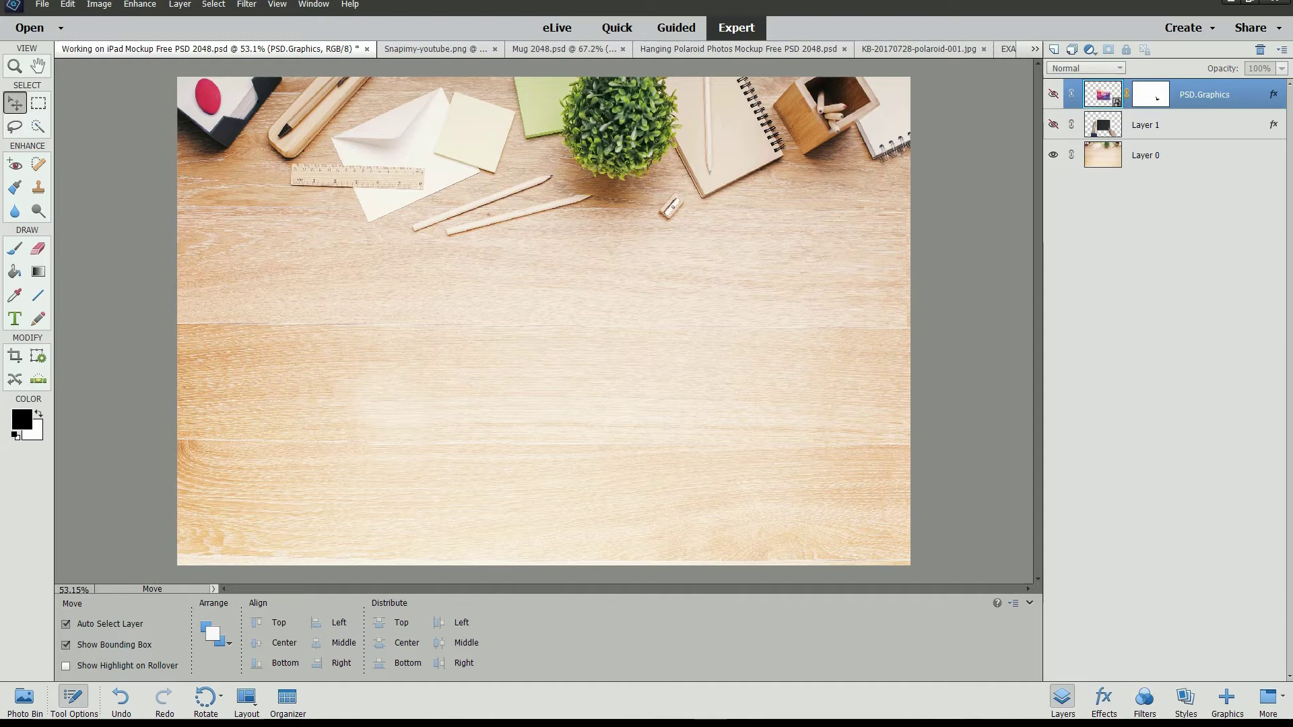
pyautogui.click(1053, 125)
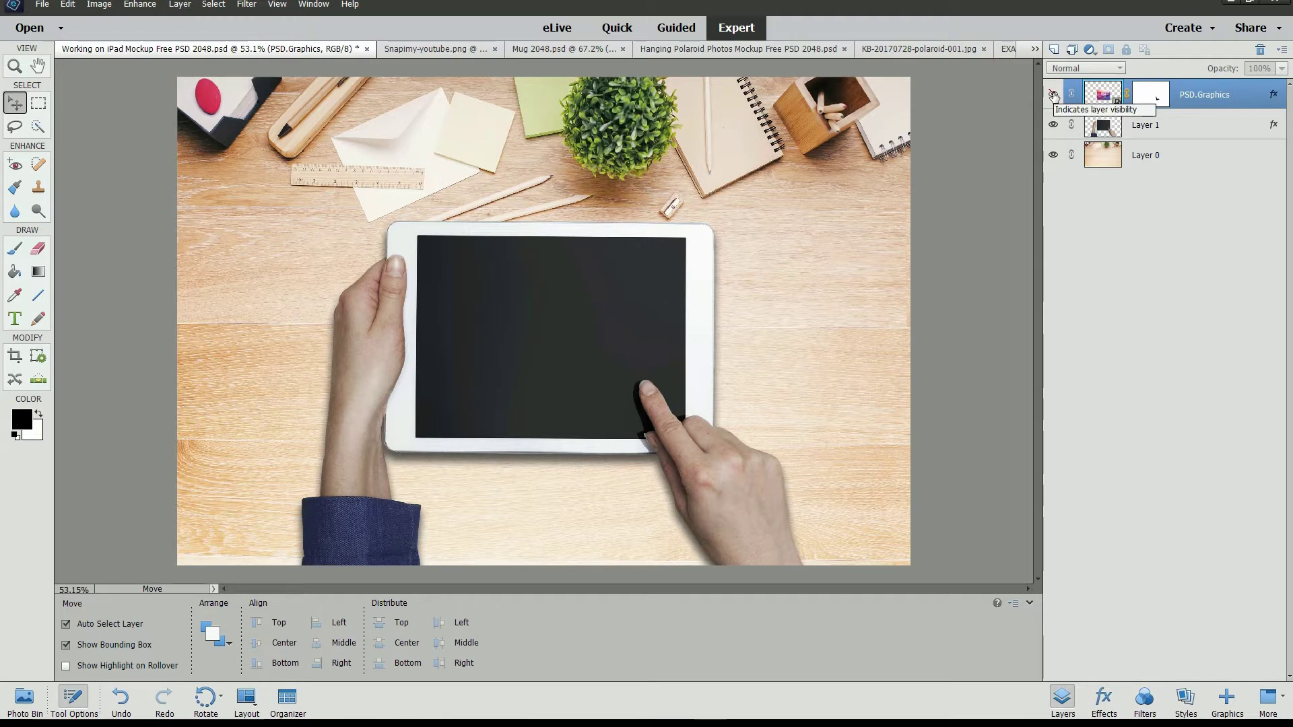
pyautogui.click(1053, 95)
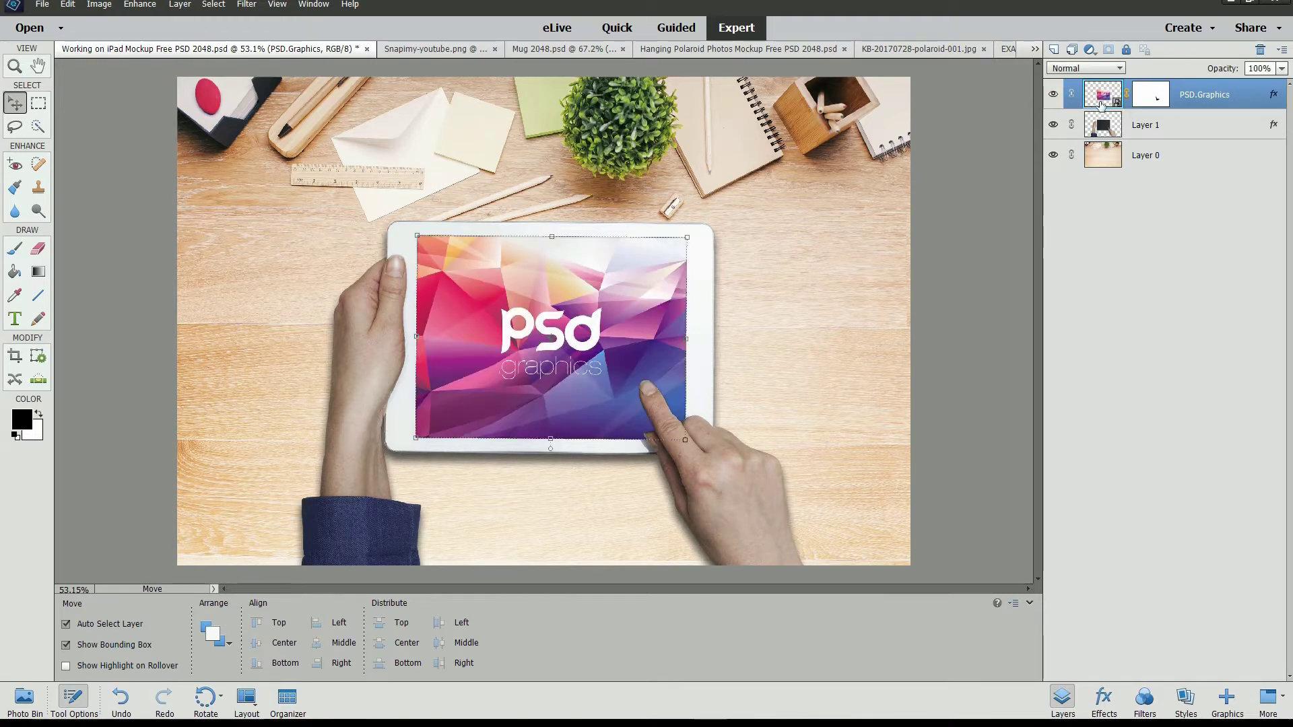
pyautogui.moveTo(1102, 105); pyautogui.dragTo(1100, 74)
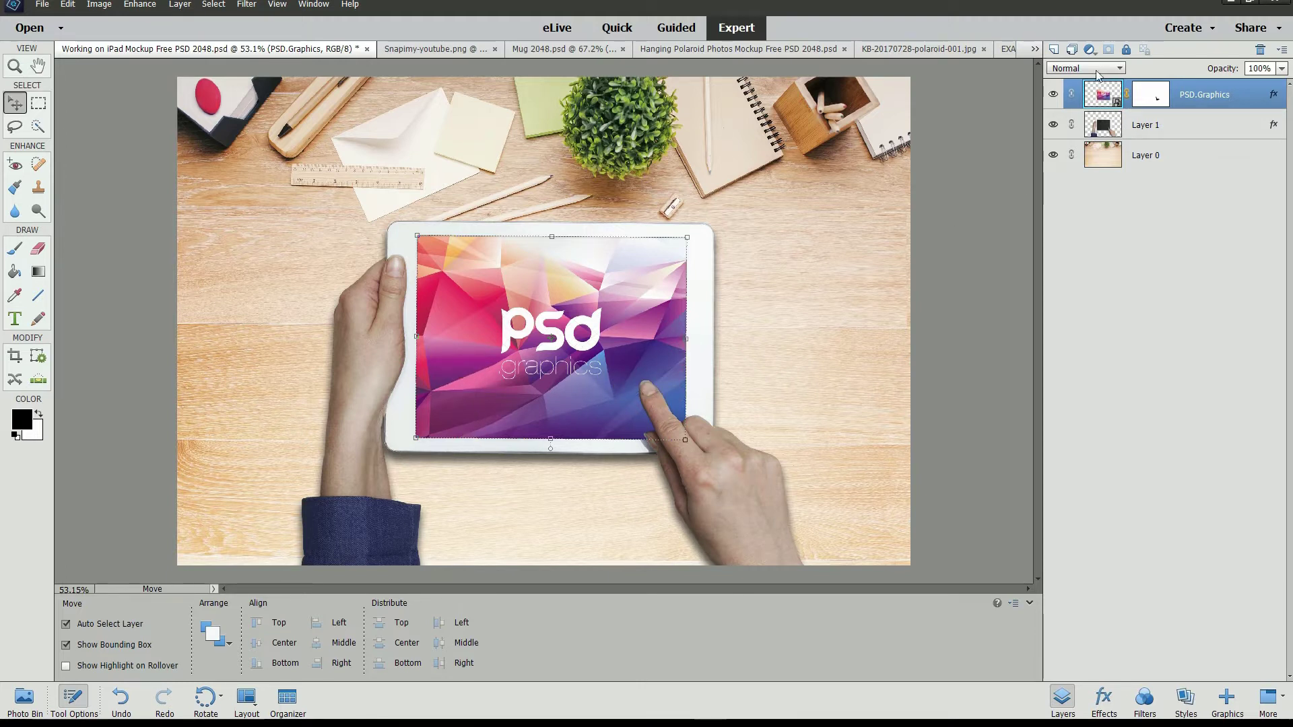
# Inspect the PSD.Graphics layer mask on its own, then return to the full composite view.
pyautogui.click(1156, 101)
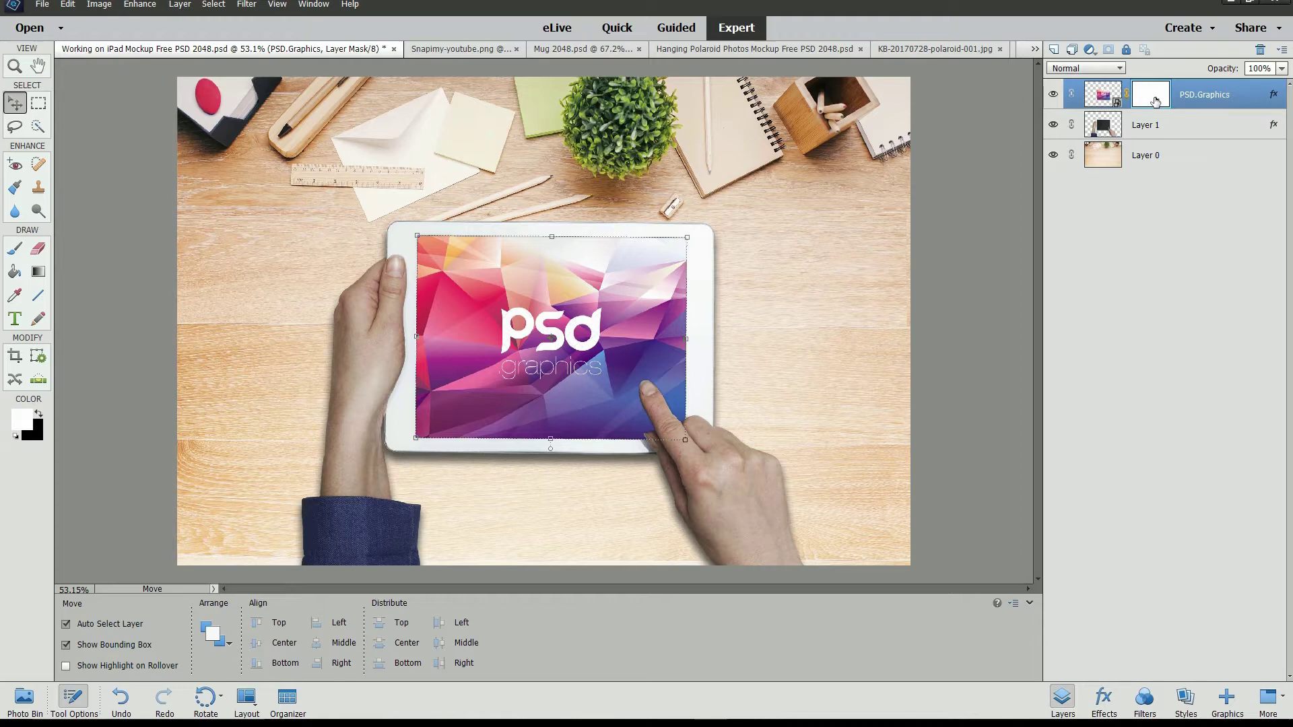
pyautogui.keyDown('alt'); pyautogui.click(1155, 101); pyautogui.keyUp('alt')
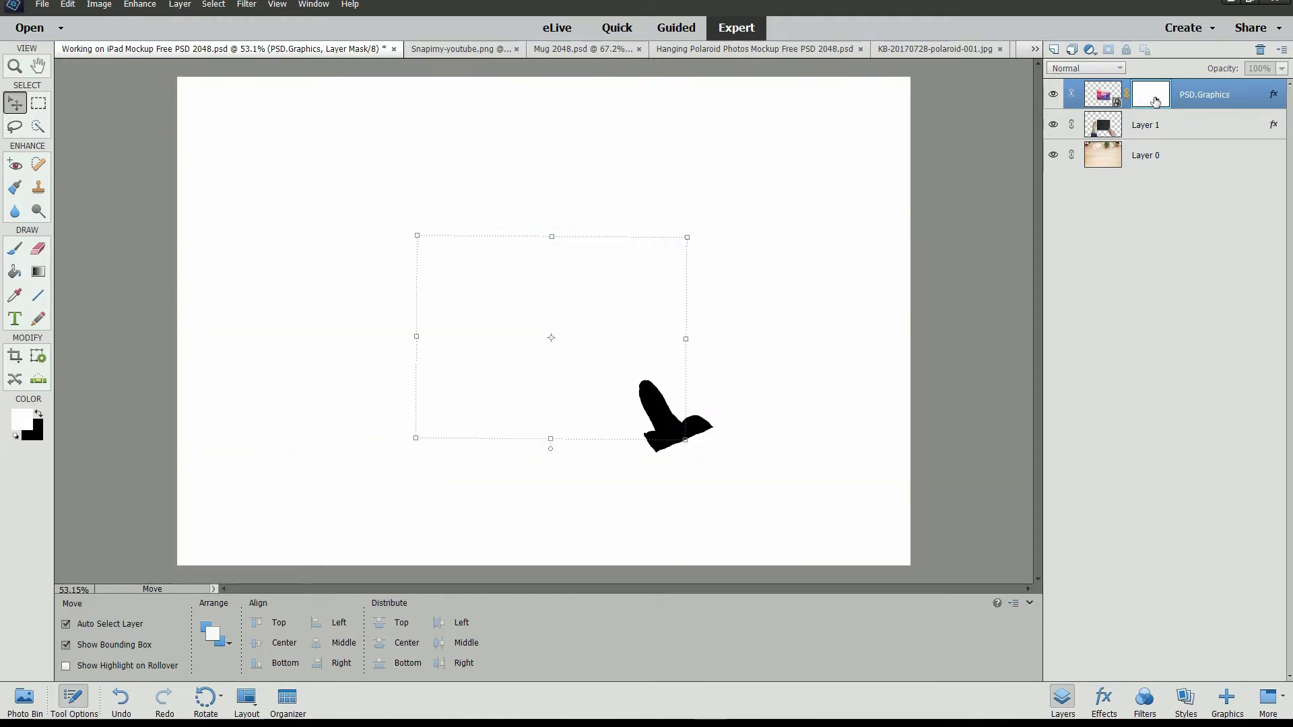
pyautogui.keyDown('alt'); pyautogui.click(1155, 101); pyautogui.keyUp('alt')
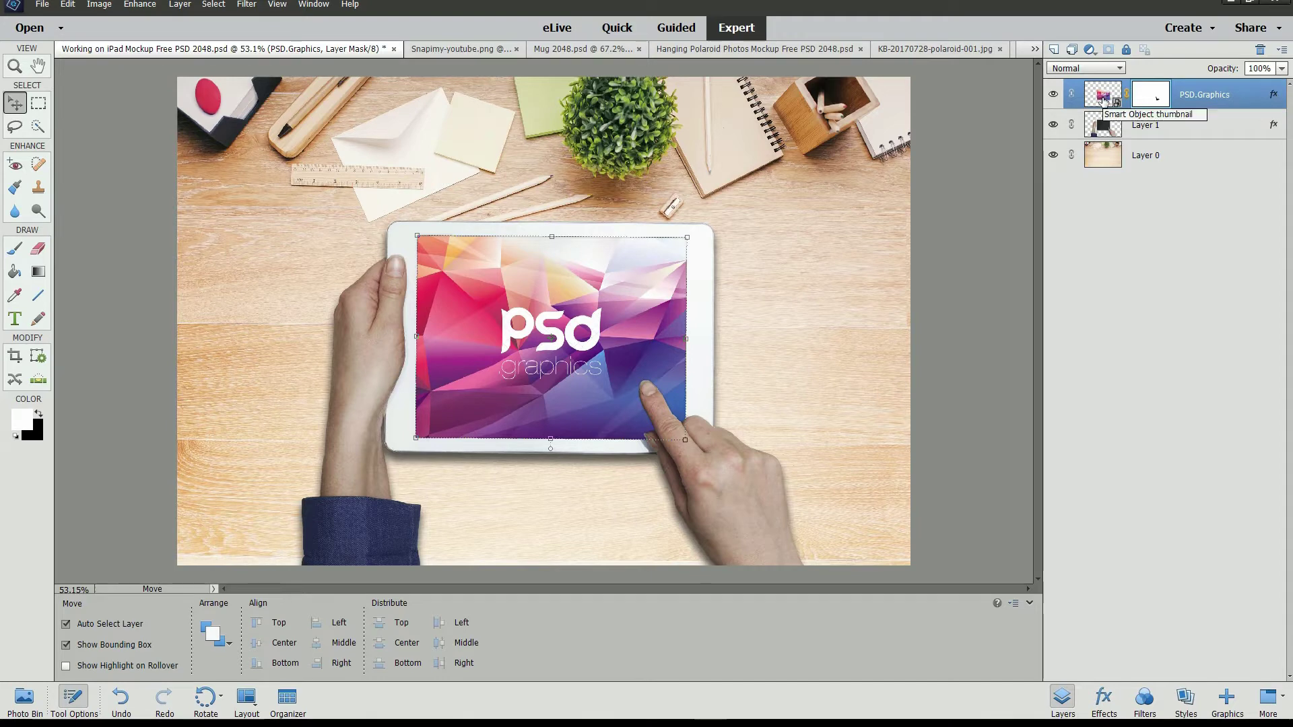
# Load the tablet screen area from PSD.Graphics as a selection and add an empty Layer 2.
pyautogui.press('ctrl')
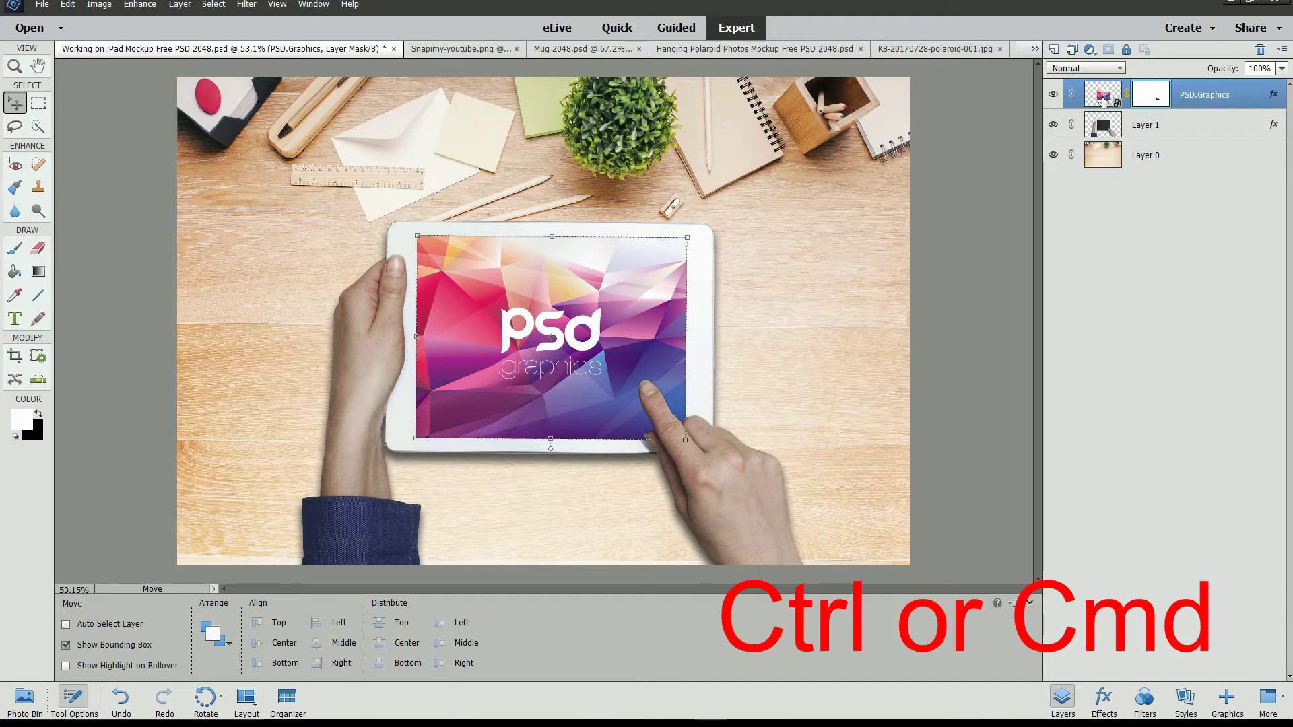
pyautogui.keyDown('ctrl'); pyautogui.click(1103, 99); pyautogui.keyUp('ctrl')
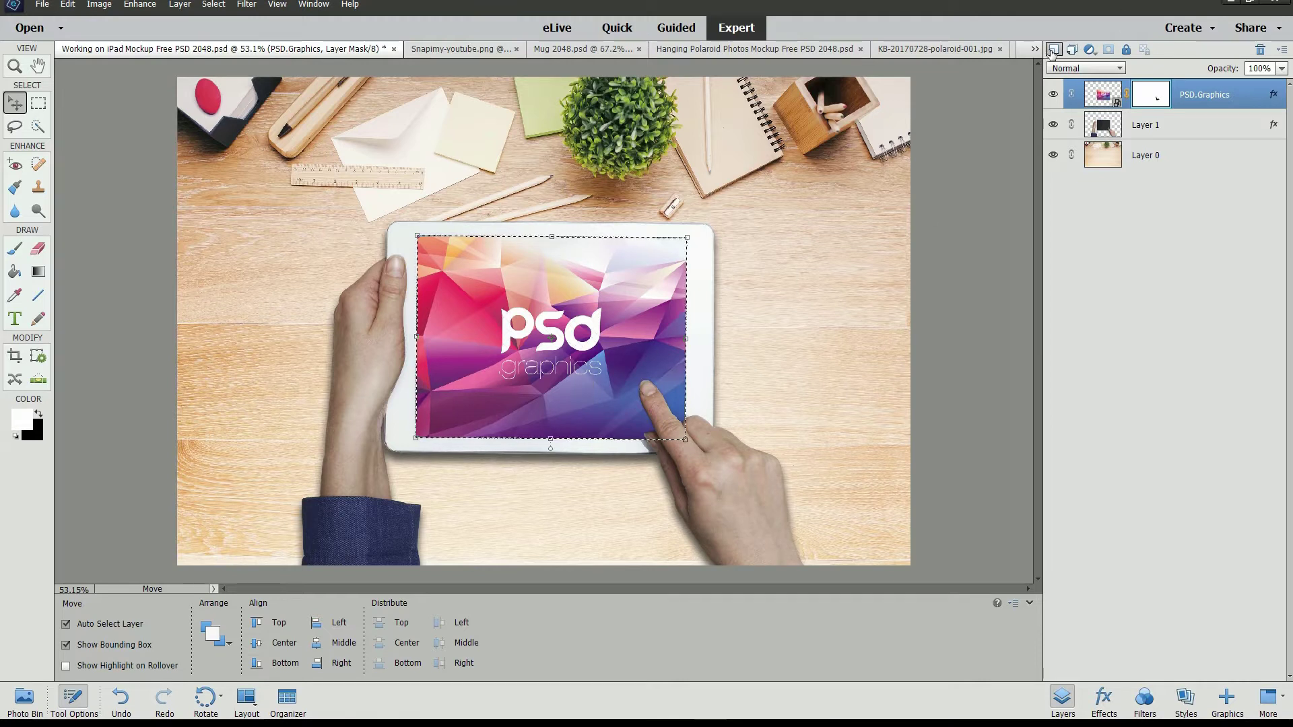
pyautogui.click(1054, 50)
pyautogui.press('d')
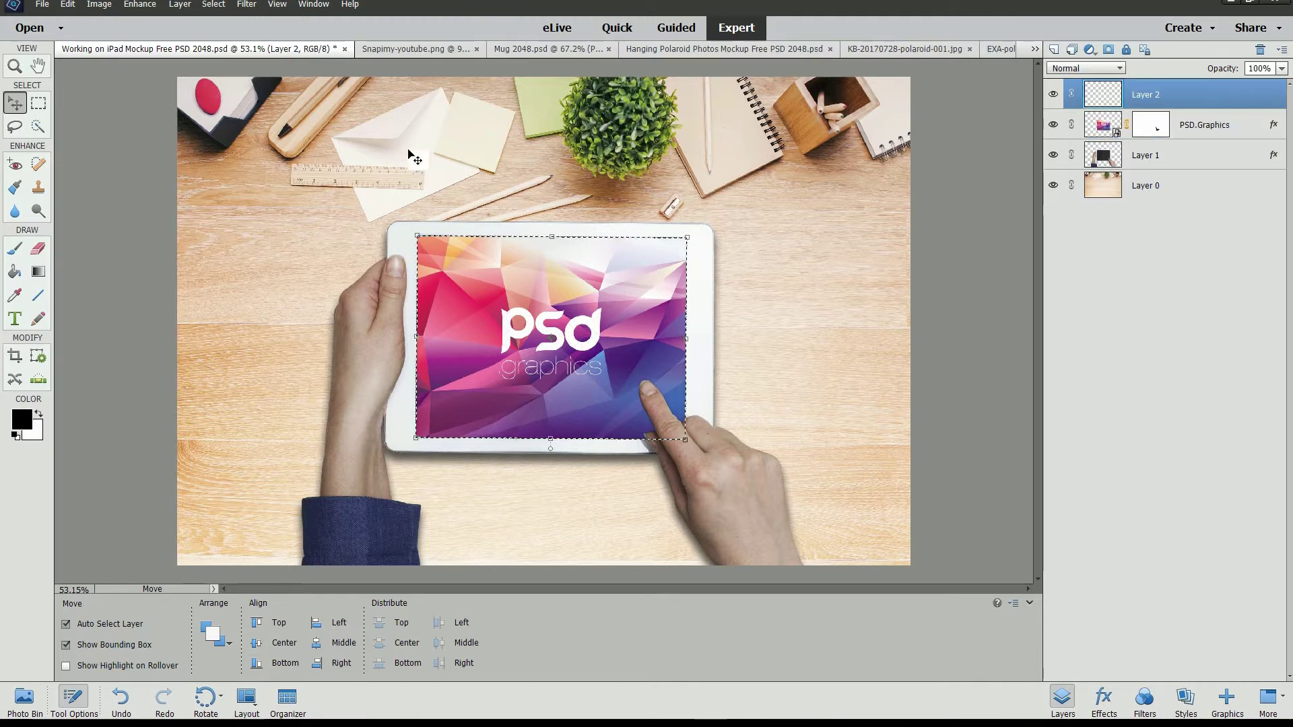
# Select all and copy the Snapimy YouTube screenshot, then return to the iPad mockup.
pyautogui.click(421, 50)
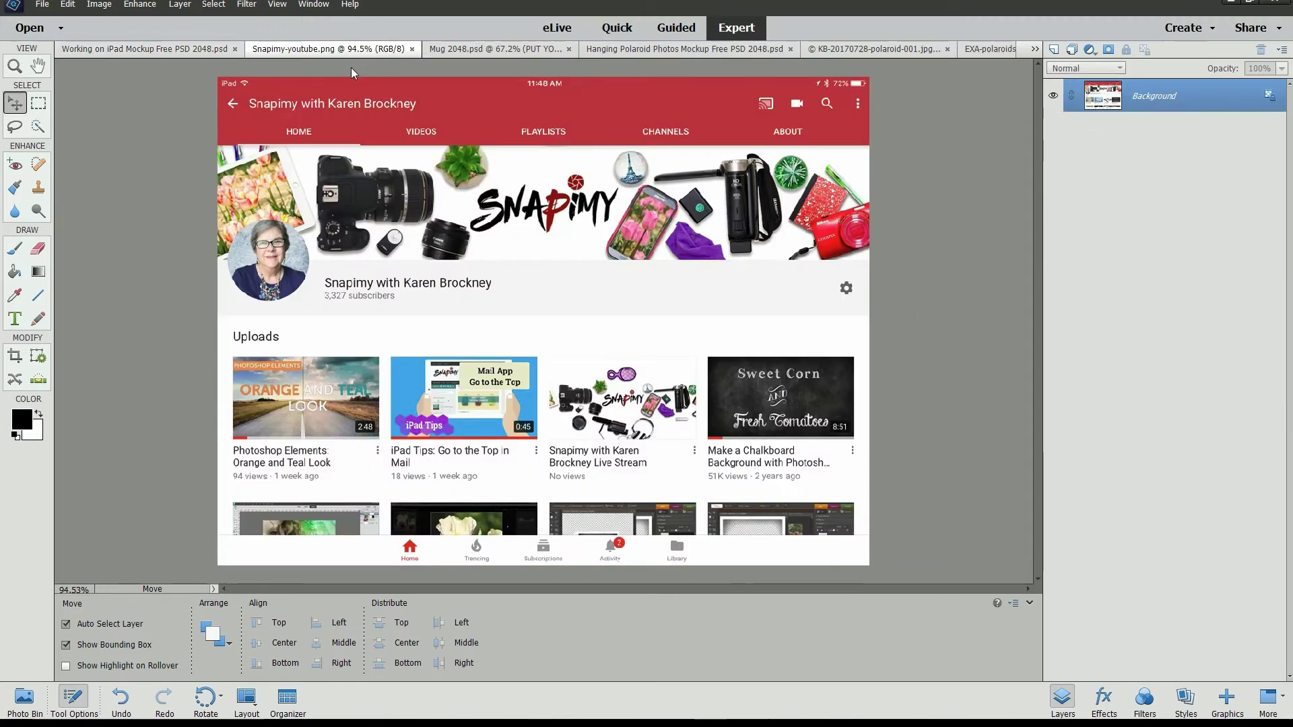
pyautogui.hotkey('ctrl', 'a')
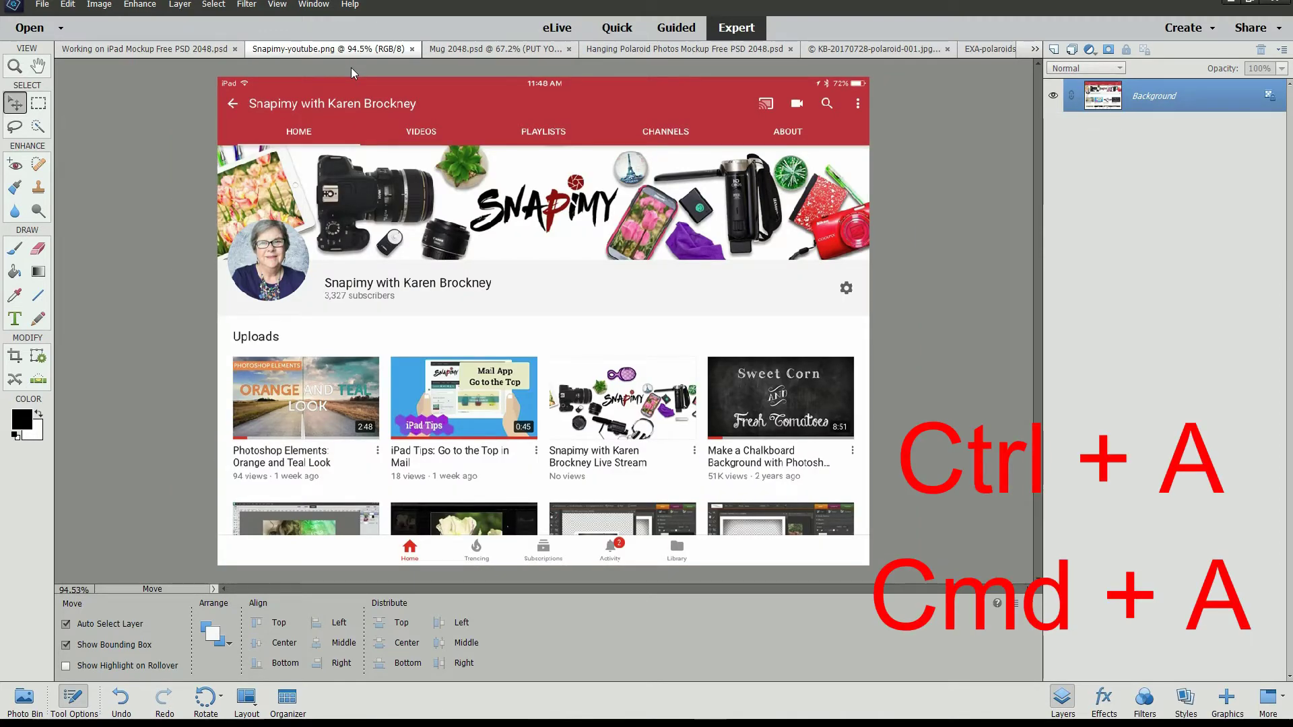
pyautogui.hotkey('ctrl', 'a')
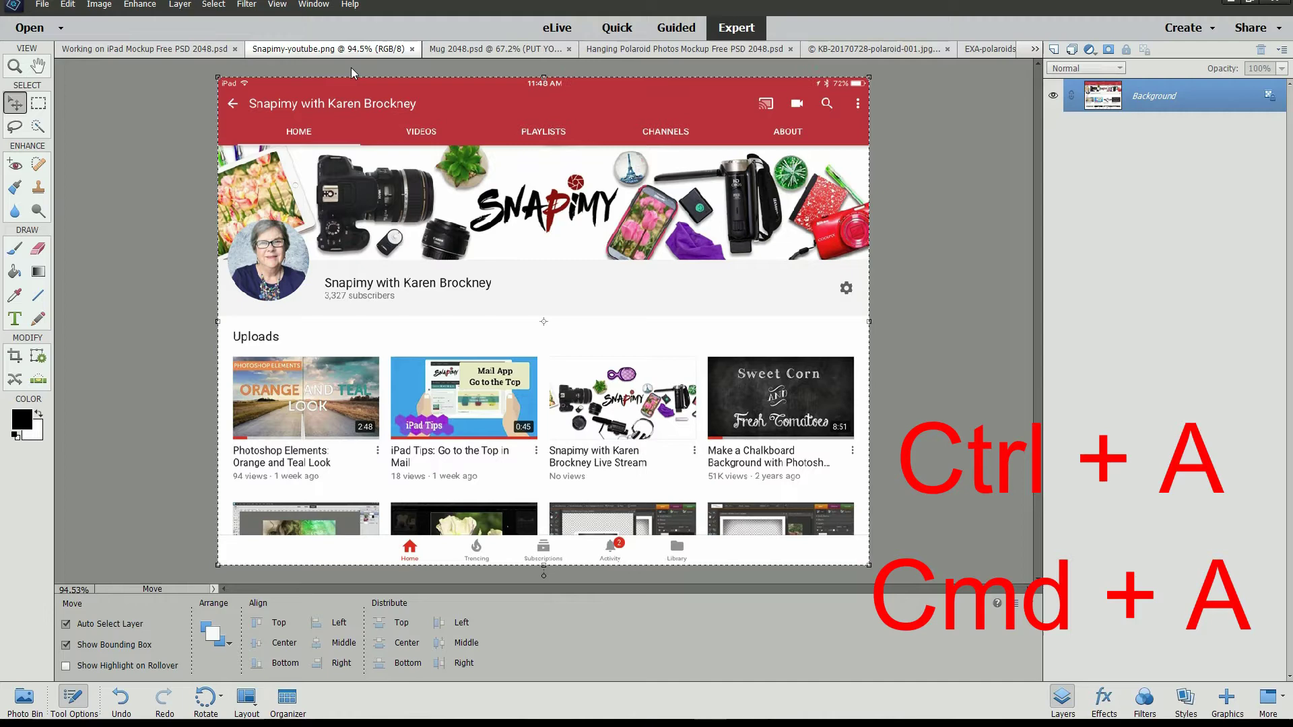
pyautogui.hotkey('ctrl', 'c')
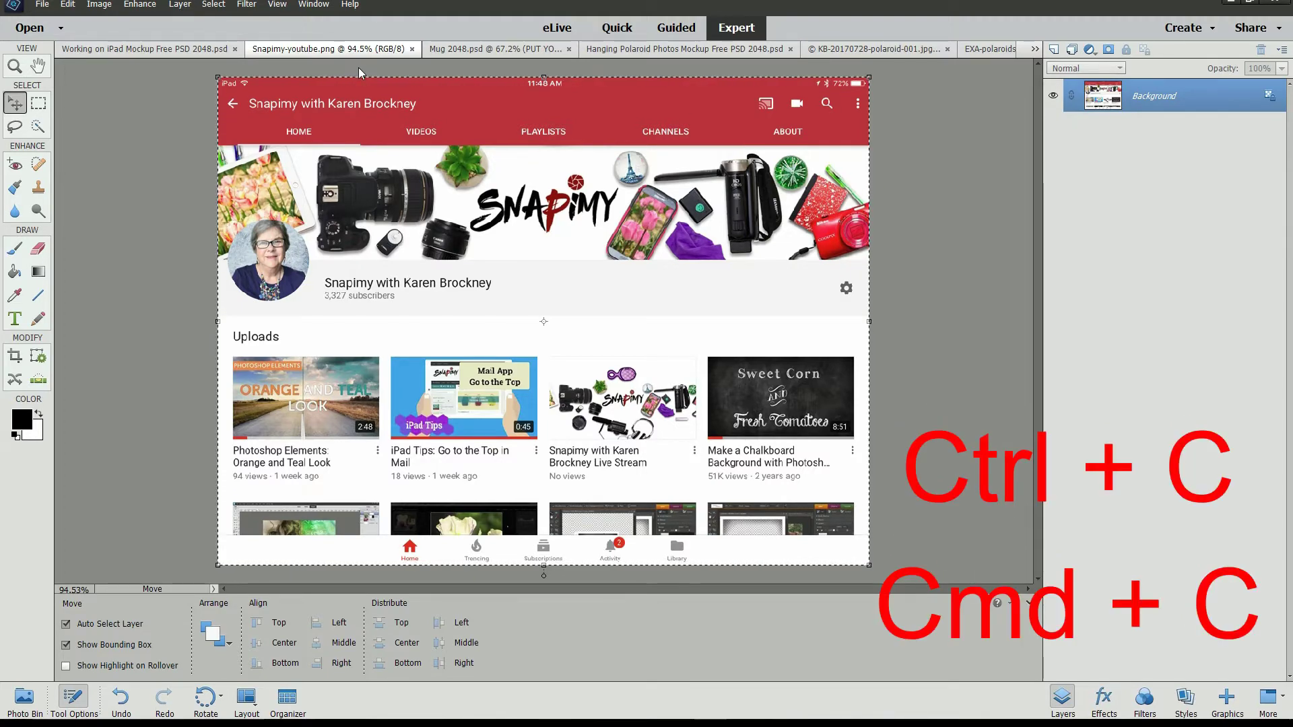
pyautogui.click(135, 49)
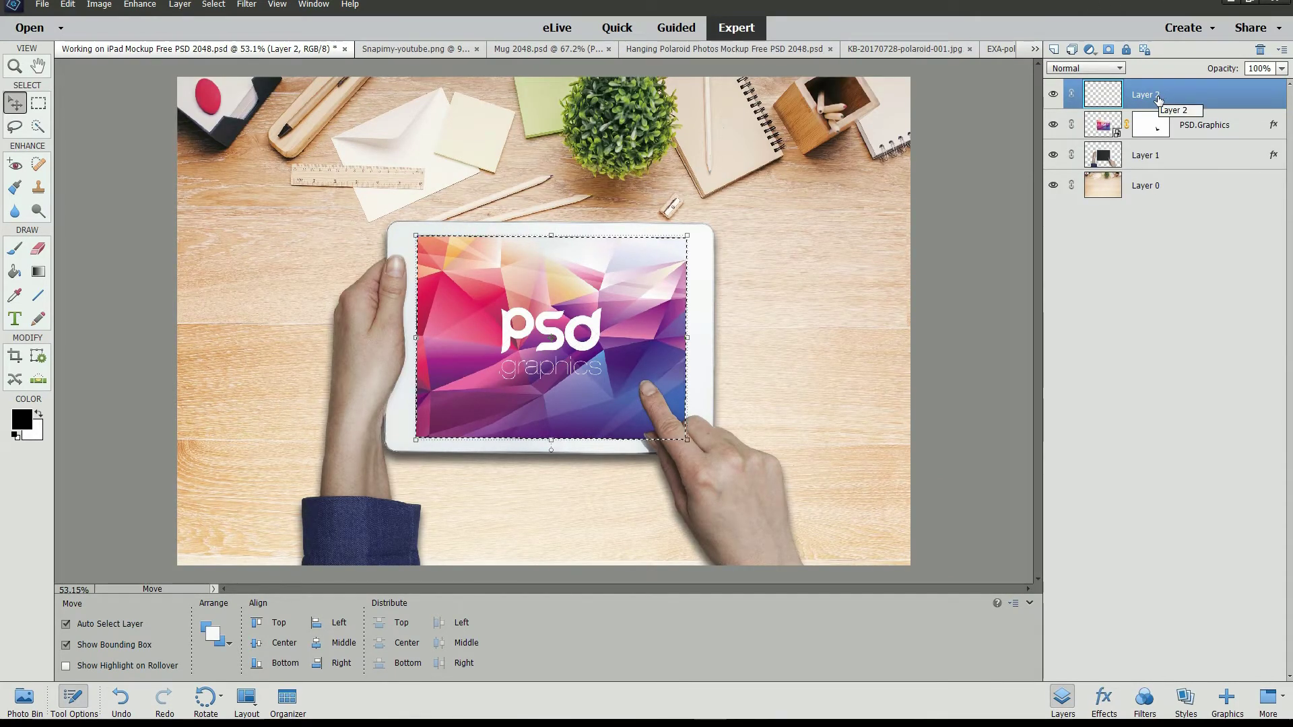
# Use Edit > Paste Into Selection to place the YouTube screenshot inside the tablet screen.
pyautogui.click(67, 4)
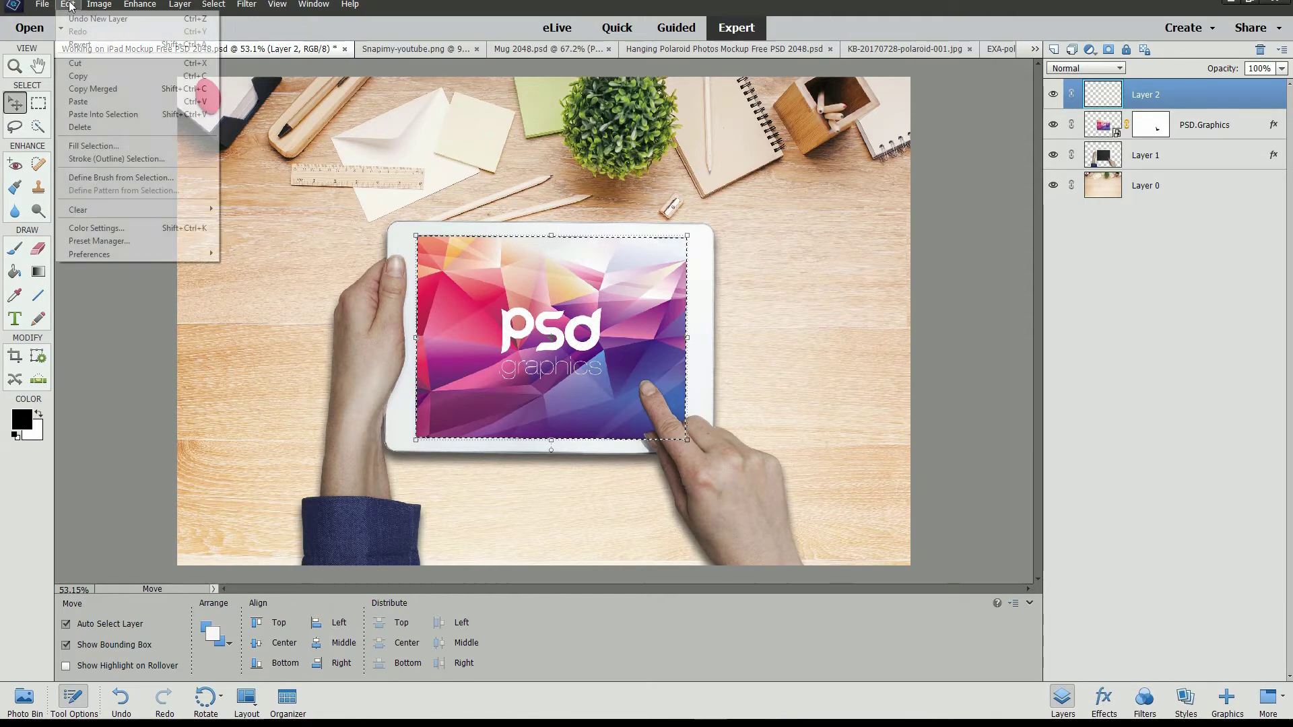
pyautogui.click(121, 118)
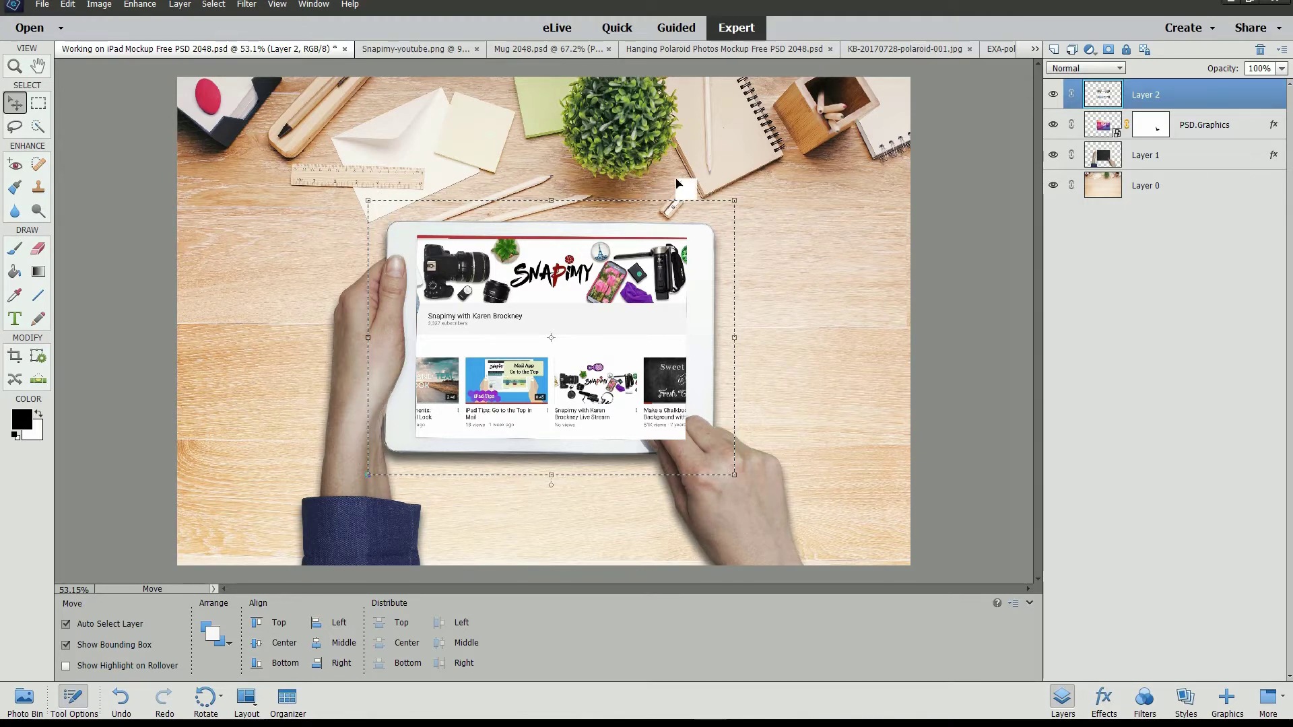
# Scale the pasted screenshot down to 74.19% with the corner handles and commit it.
pyautogui.click(734, 200)
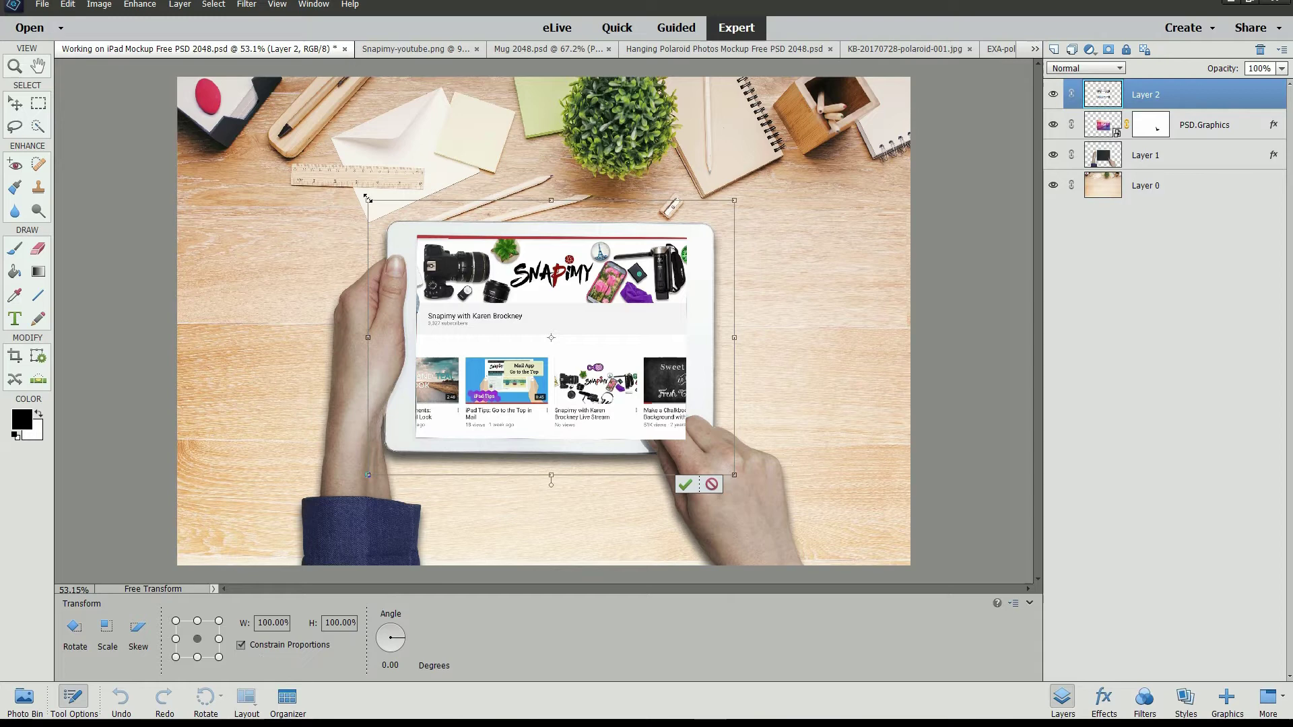
pyautogui.moveTo(368, 200); pyautogui.dragTo(413, 237)
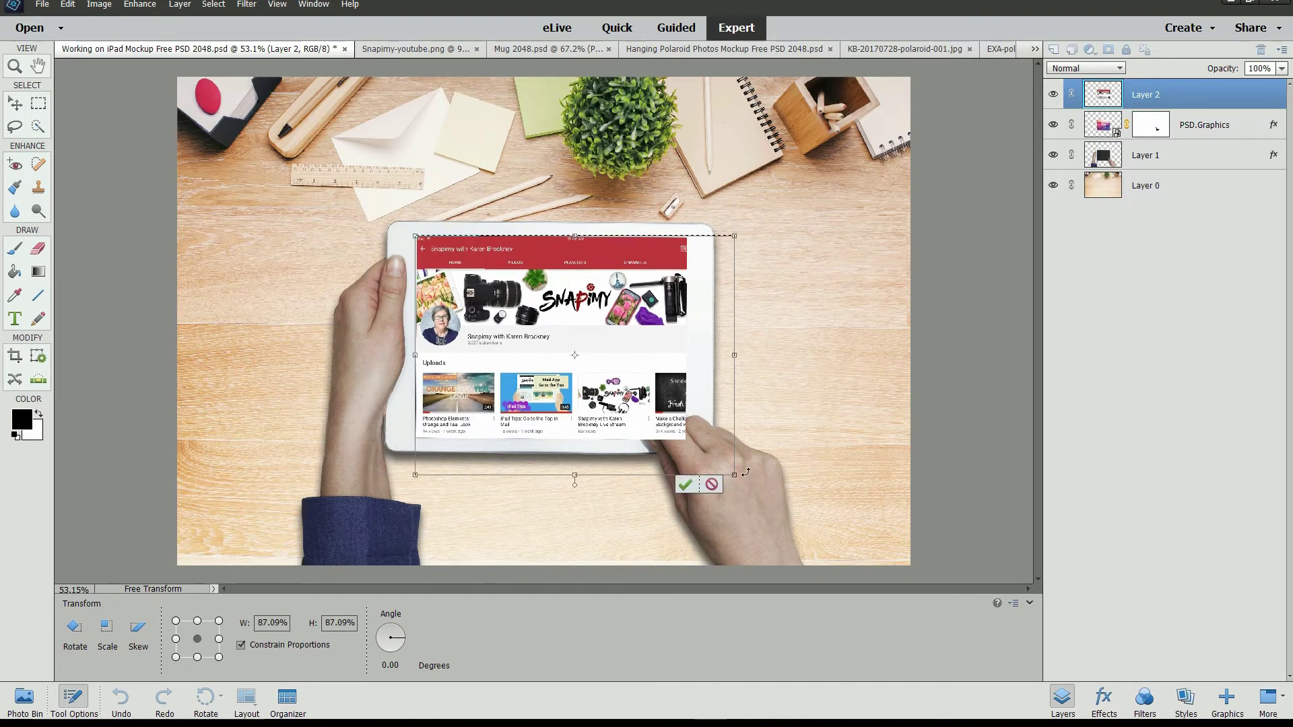
pyautogui.moveTo(736, 476); pyautogui.dragTo(687, 444)
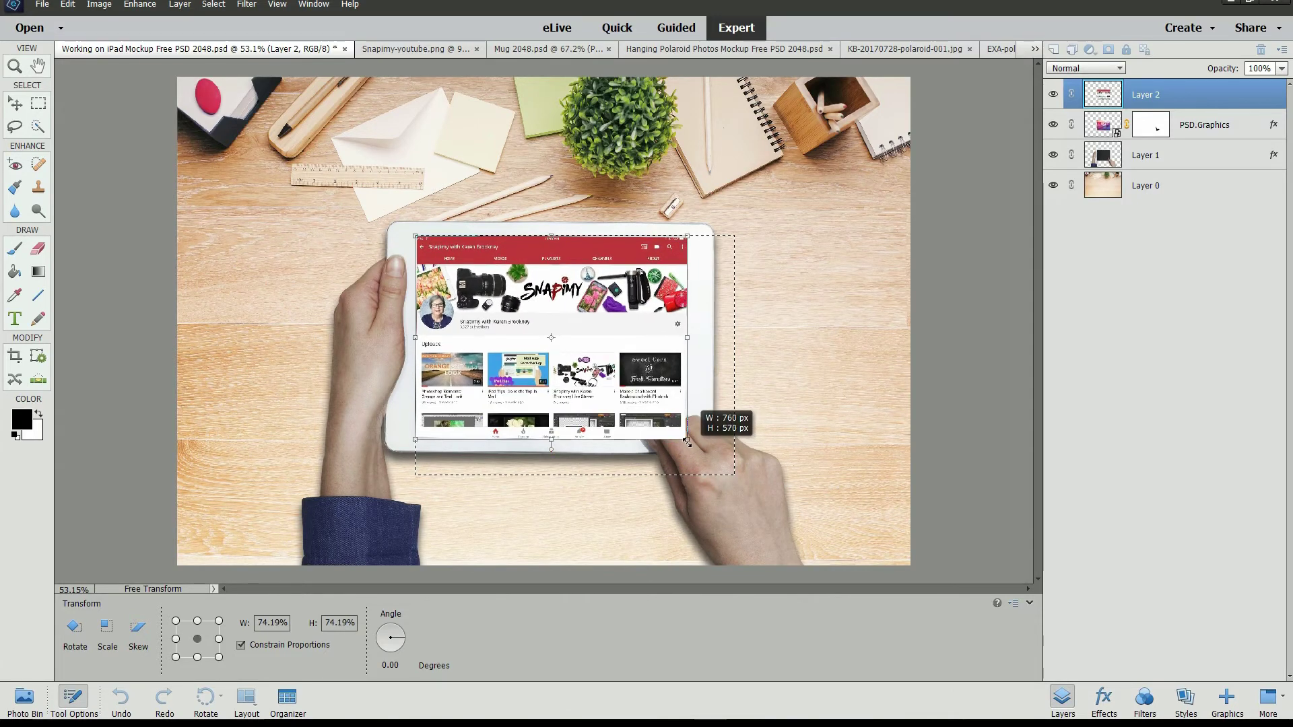
pyautogui.moveTo(687, 442); pyautogui.dragTo(687, 440)
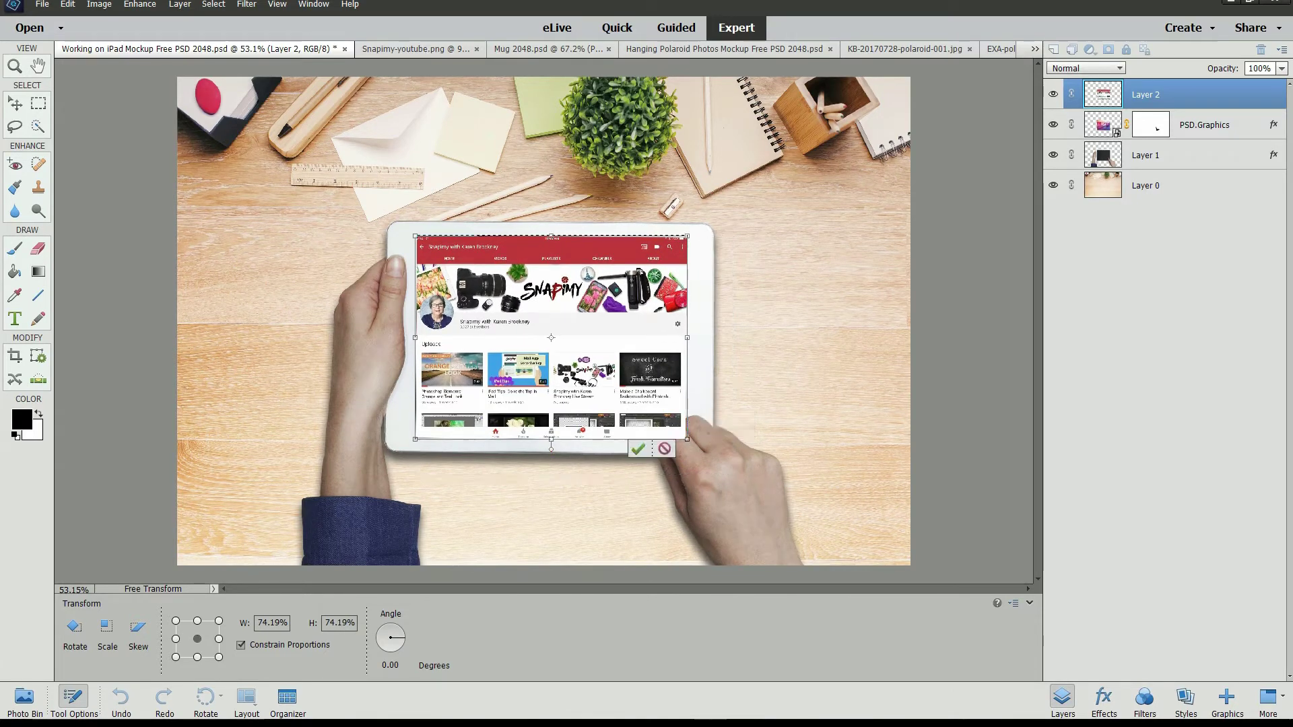
pyautogui.click(637, 451)
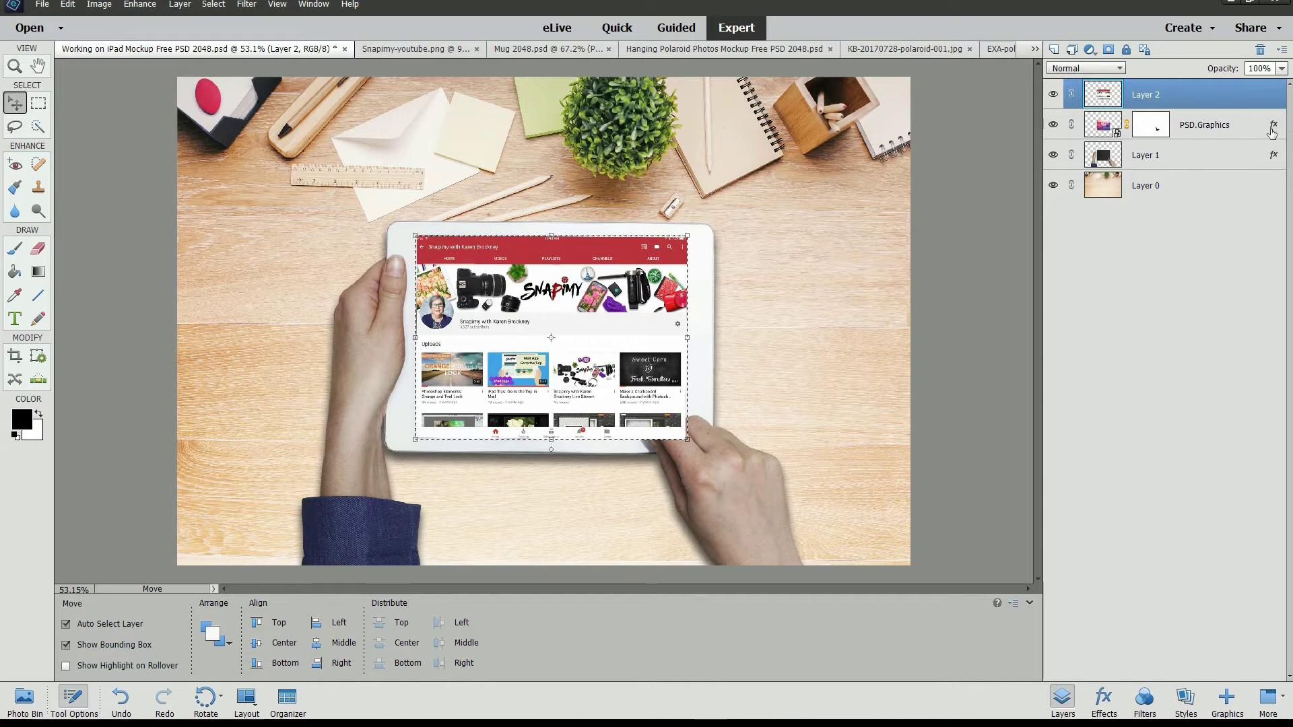
# Copy the PSD.Graphics layer mask and fx effects onto Layer 2 so the finger overlays the screenshot.
pyautogui.click(1197, 136)
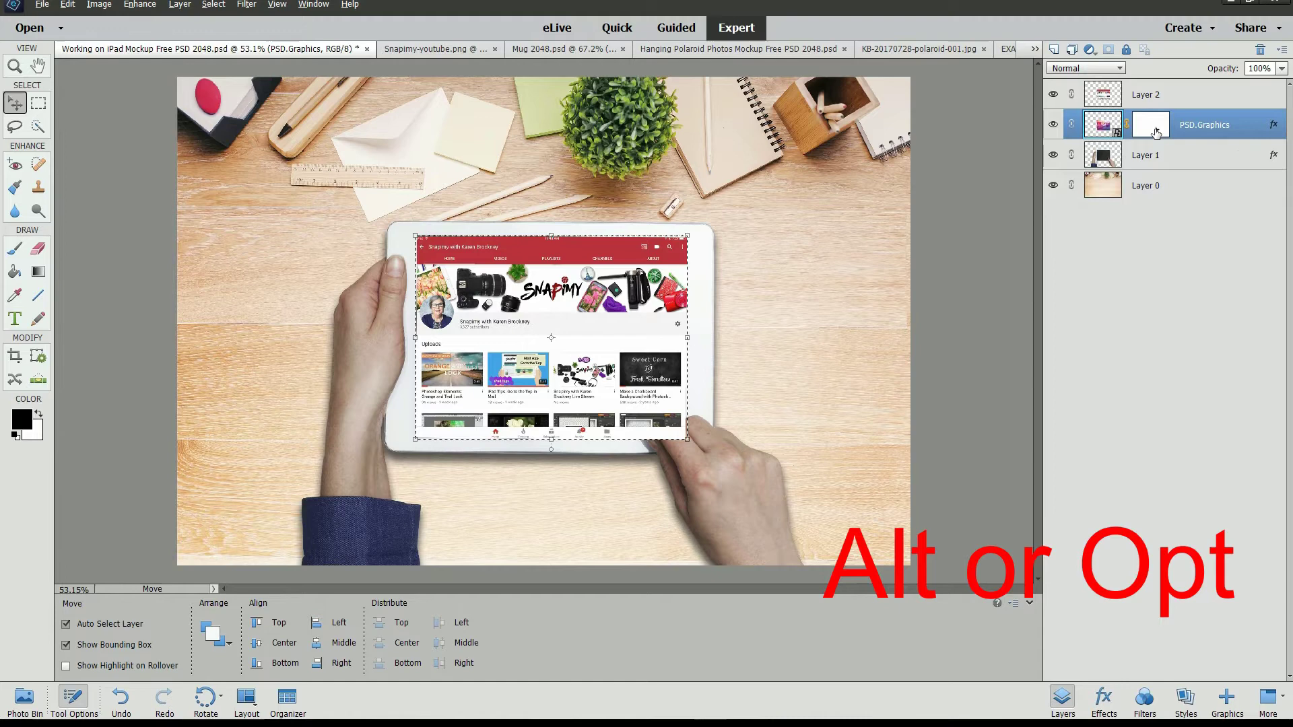
pyautogui.moveTo(1156, 133); pyautogui.dragTo(1153, 96)
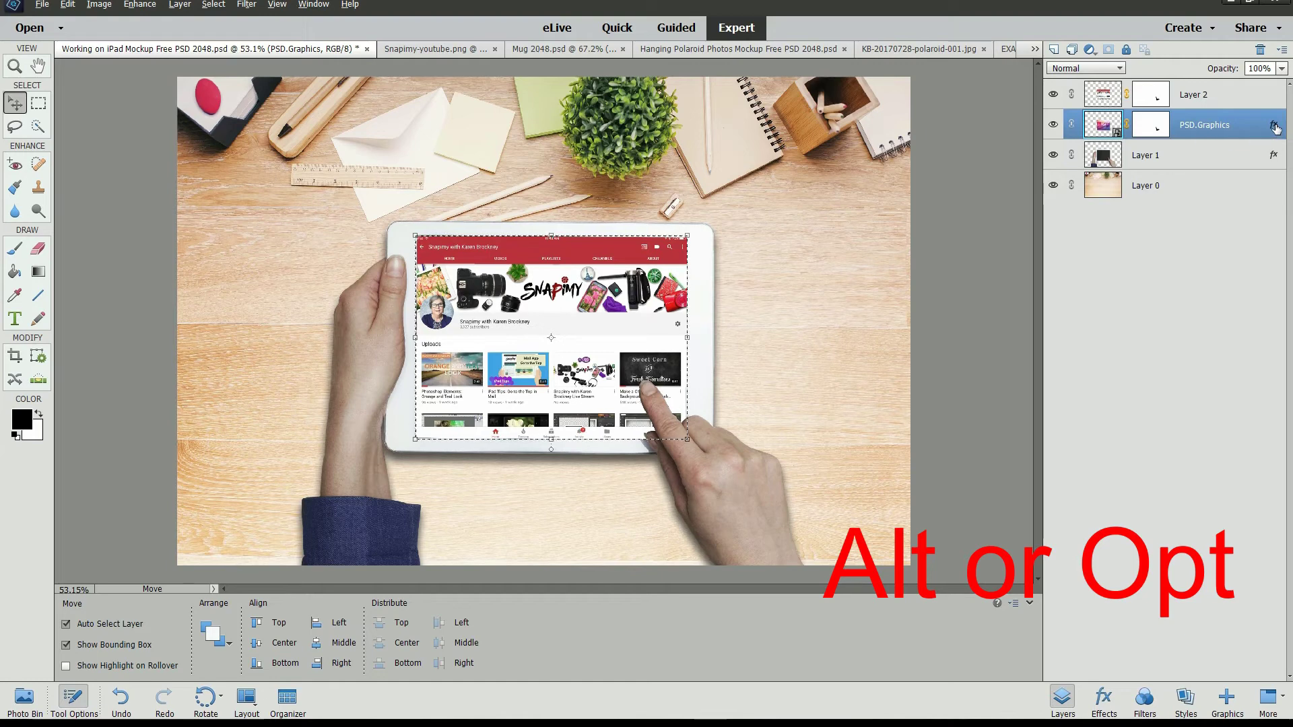
pyautogui.moveTo(1275, 128); pyautogui.dragTo(1269, 91)
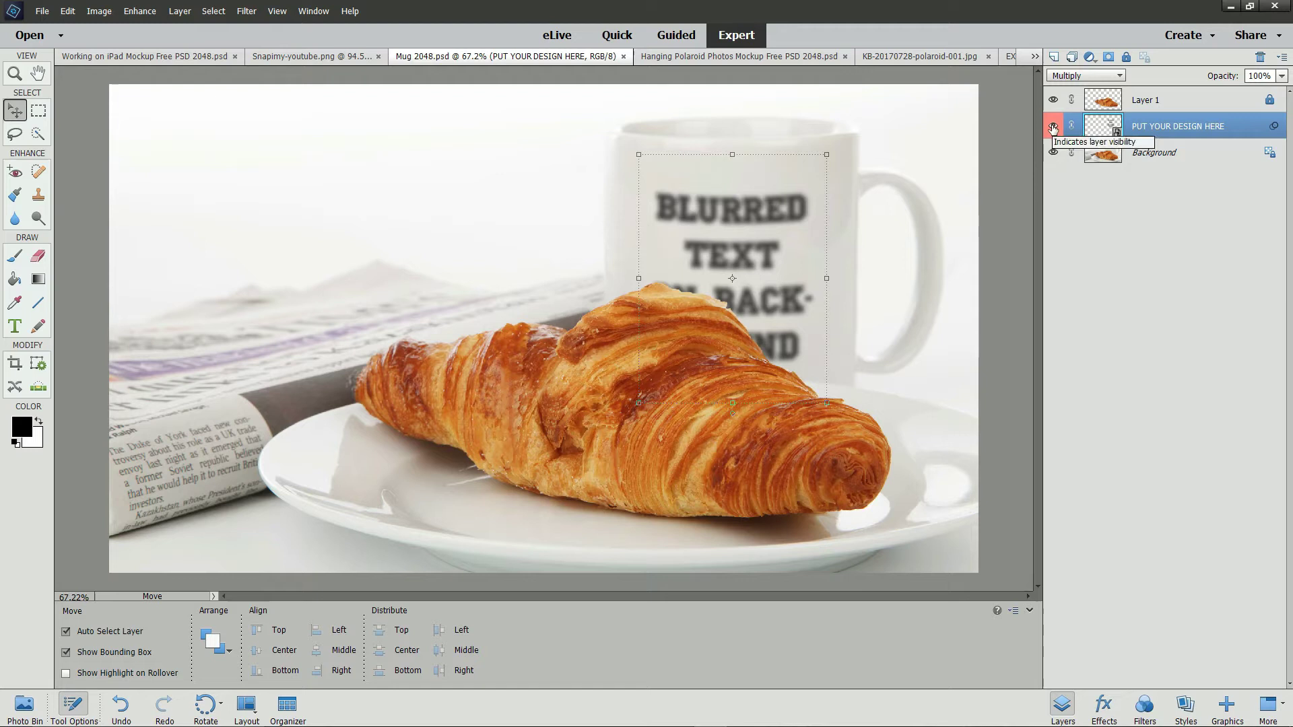
# Hide the PUT YOUR DESIGN HERE layer in Mug 2048.psd, leaving the mug plain white.
pyautogui.click(1053, 126)
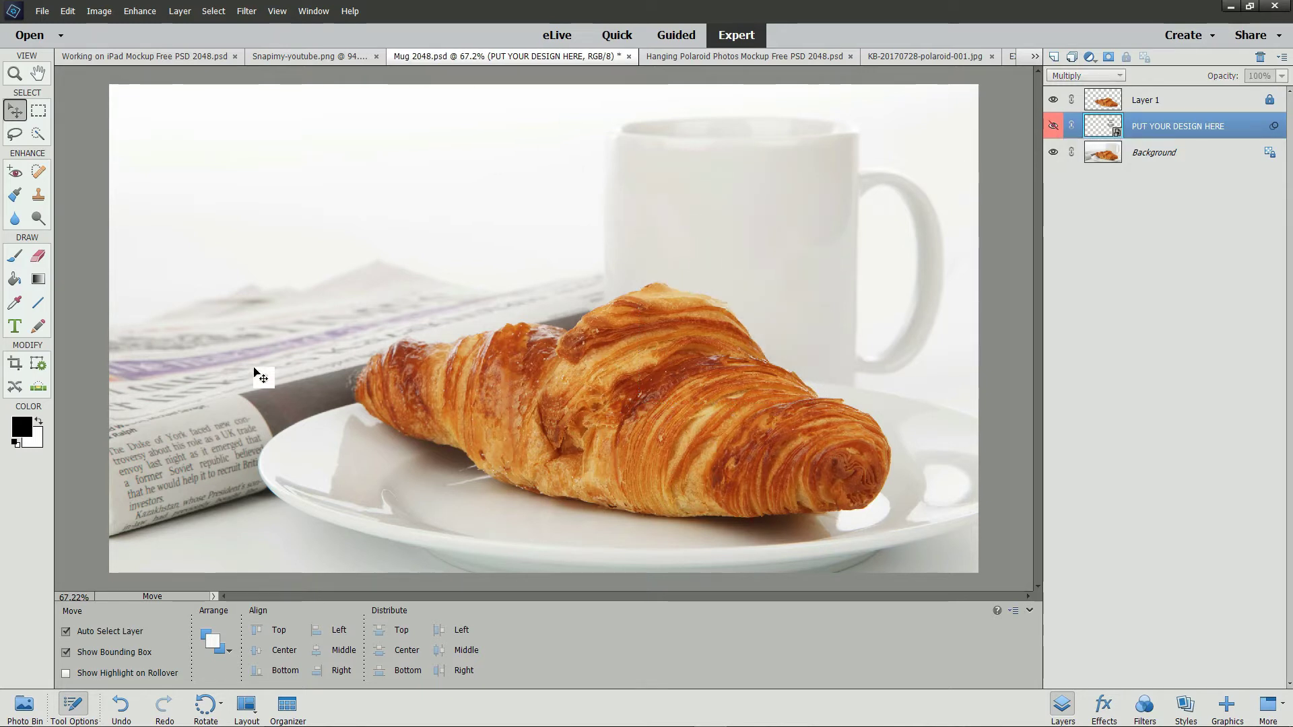
# Type 'i hate mondays' in black, breaking the line before 'mondays'.
pyautogui.click(15, 327)
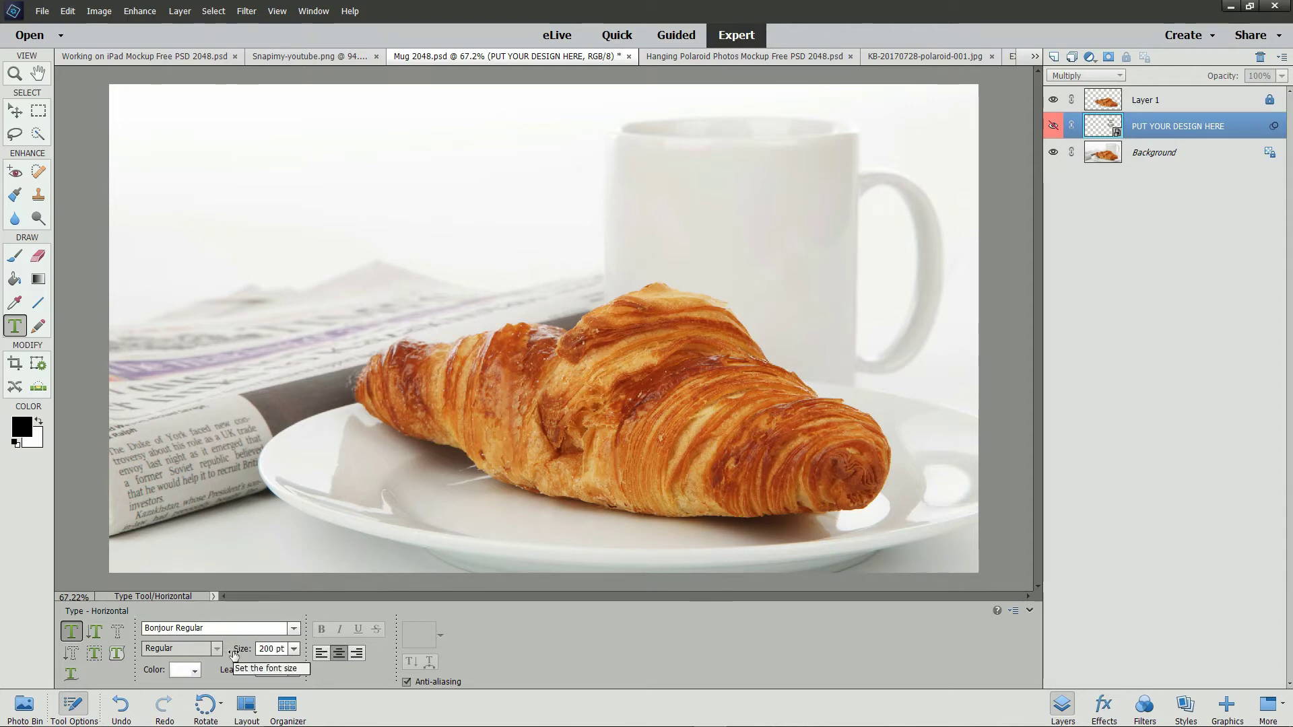
pyautogui.click(196, 672)
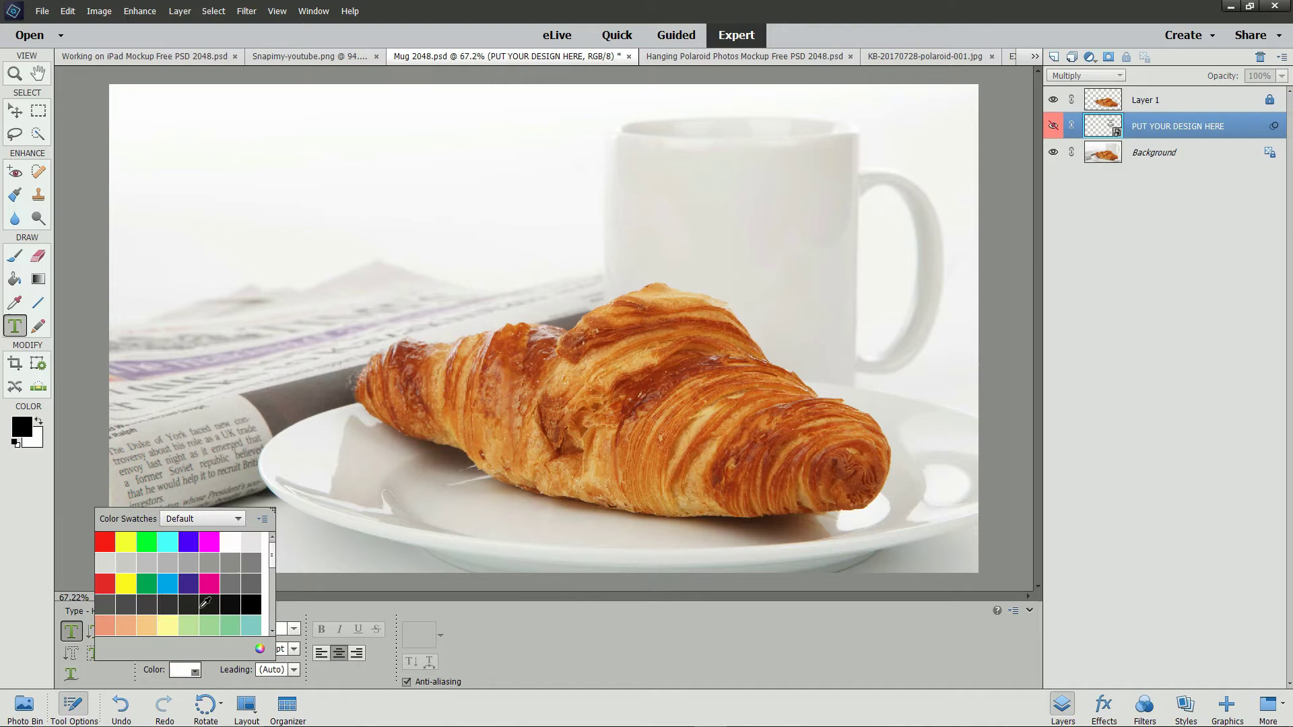
pyautogui.click(252, 604)
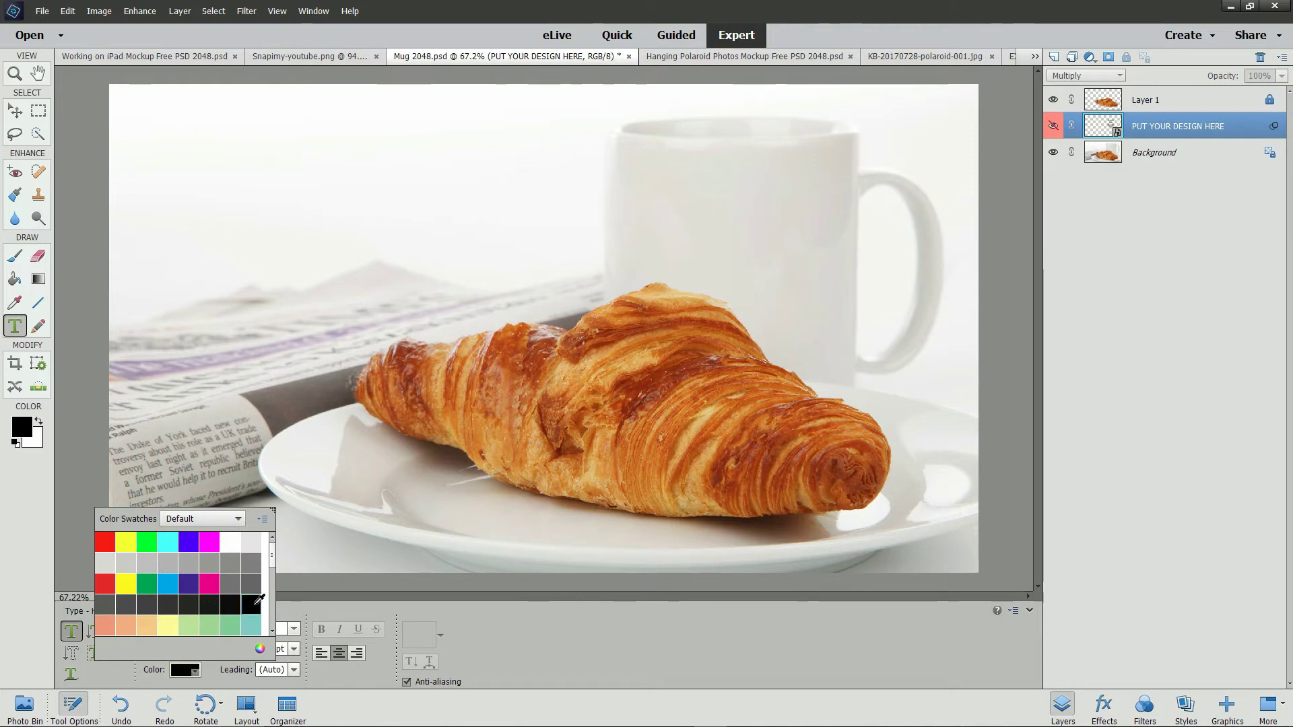
pyautogui.click(332, 611)
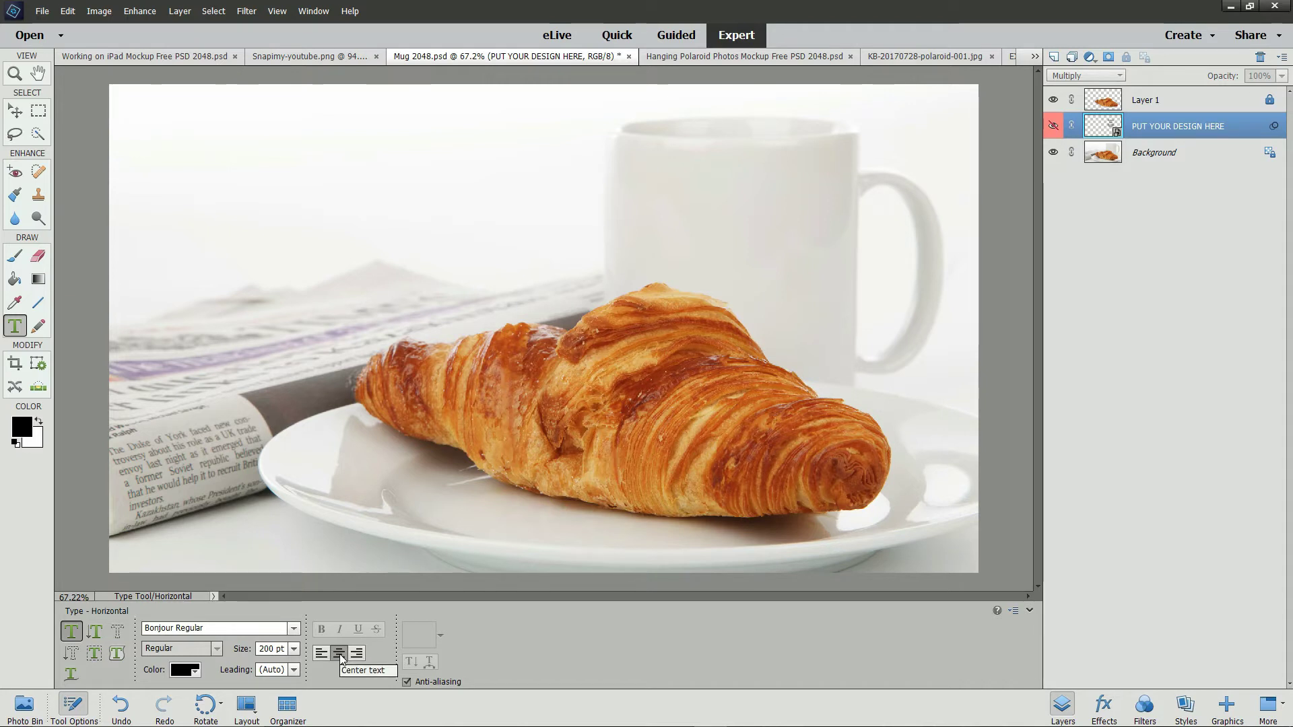
pyautogui.click(215, 195)
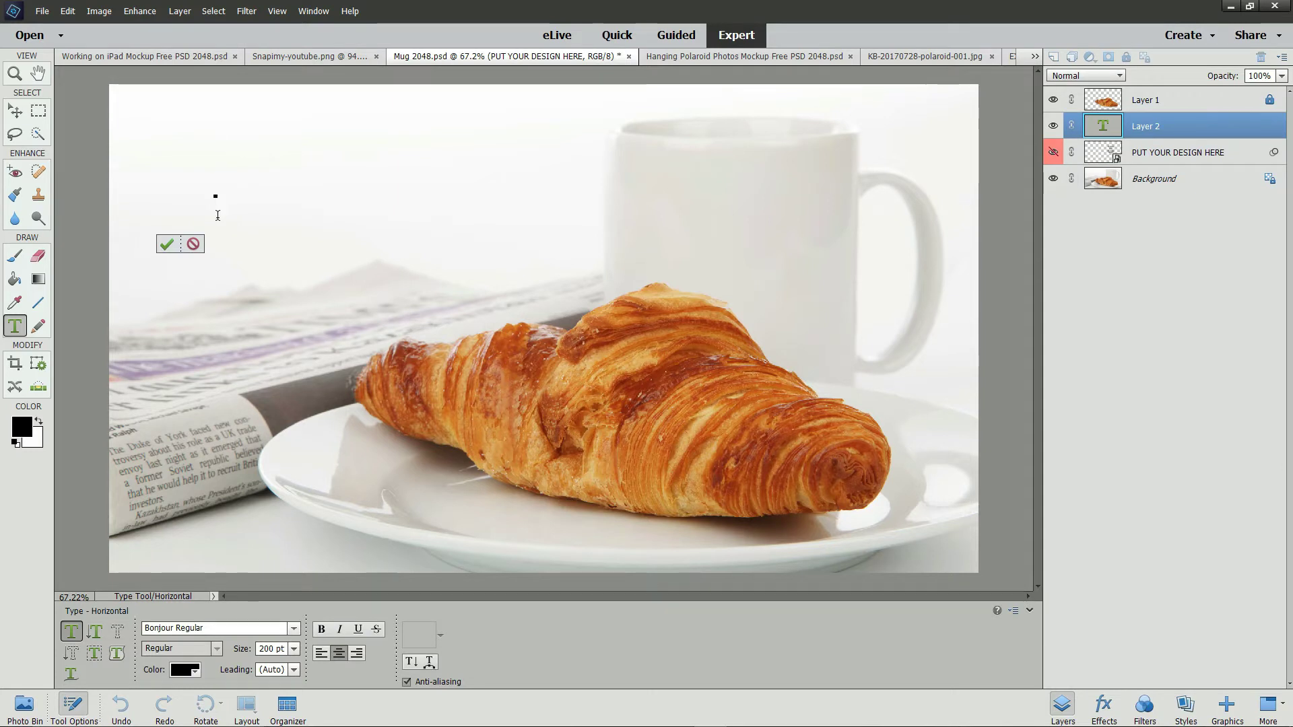
pyautogui.write('i hate')
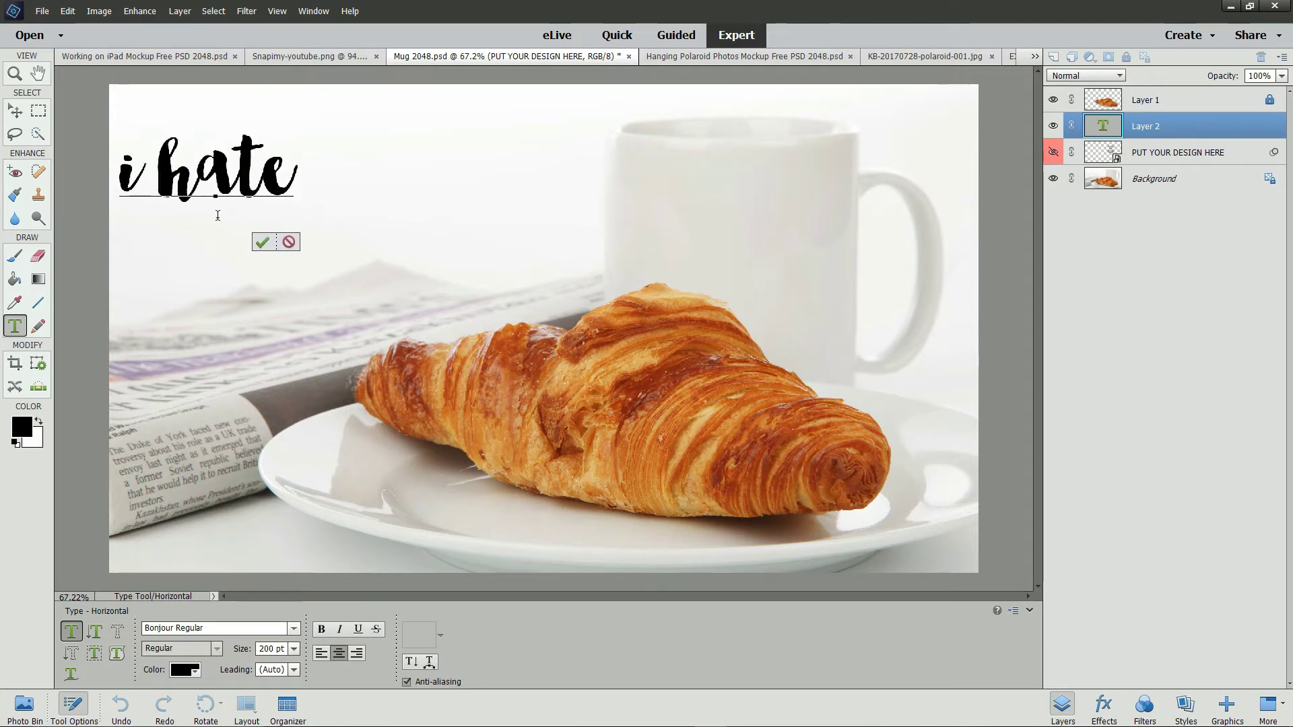
pyautogui.write(' mondays')
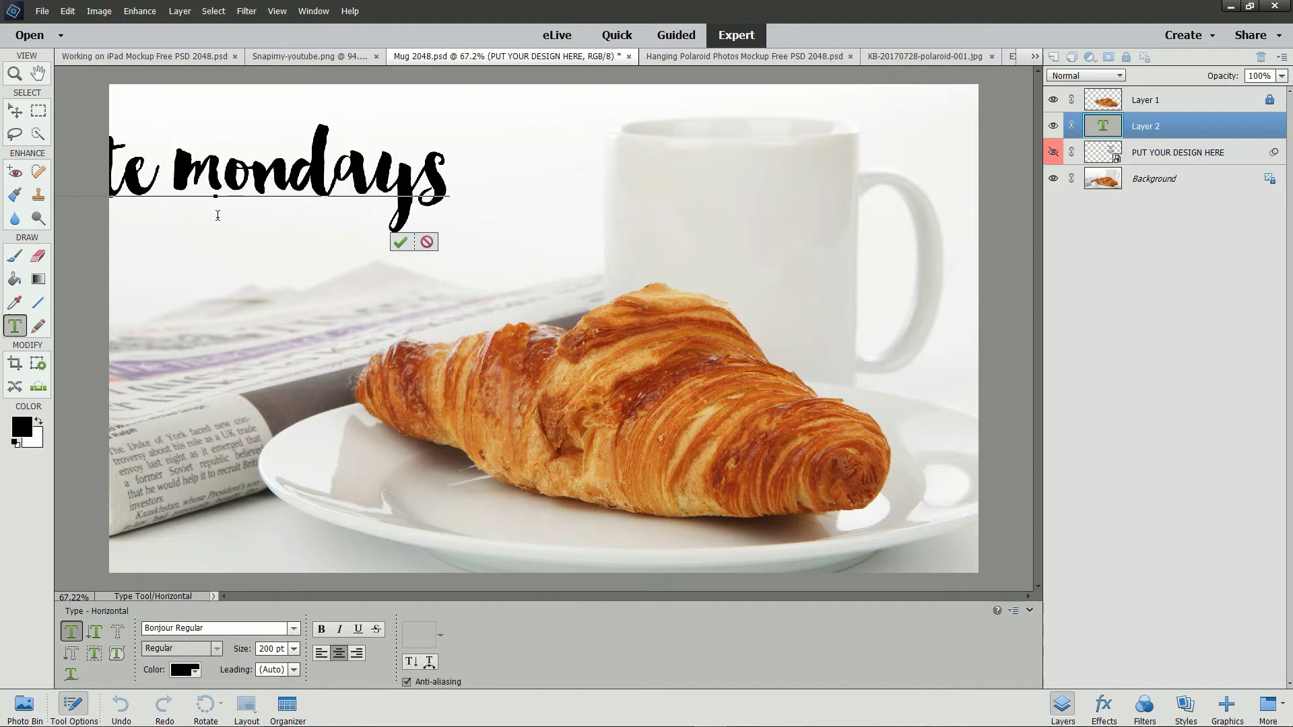
pyautogui.click(174, 175)
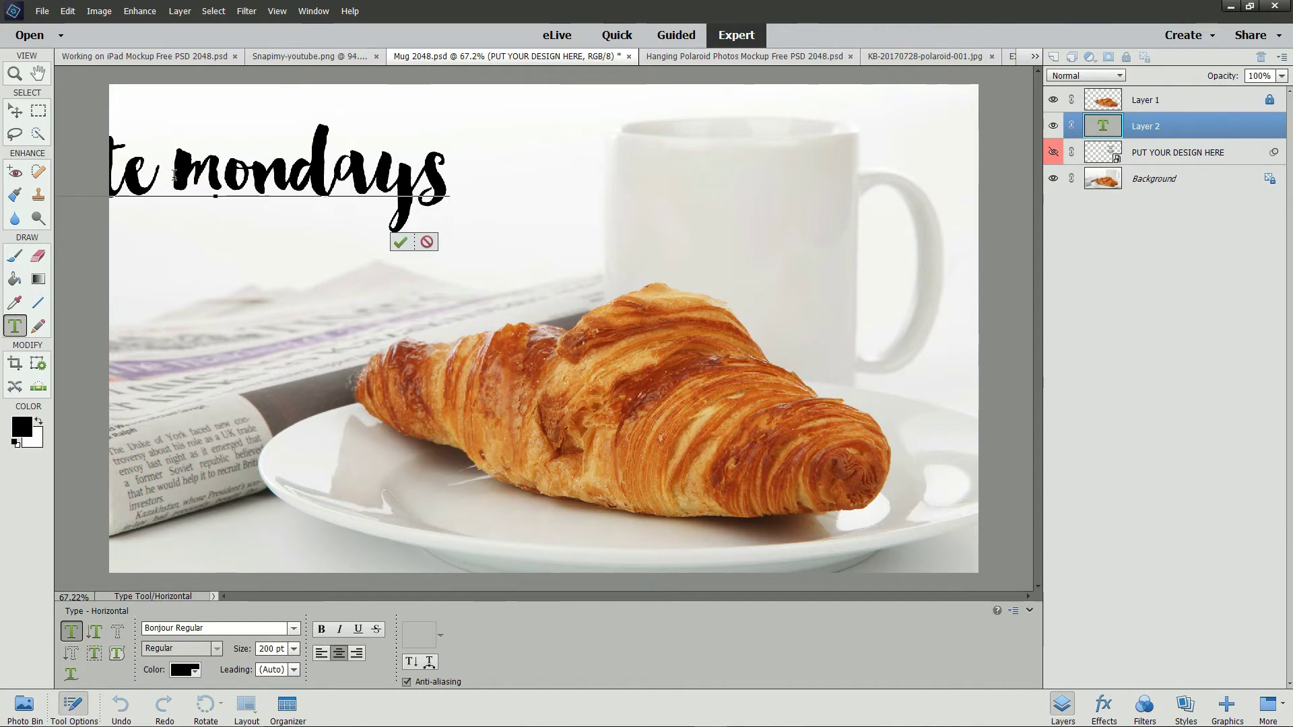
pyautogui.press('Return')
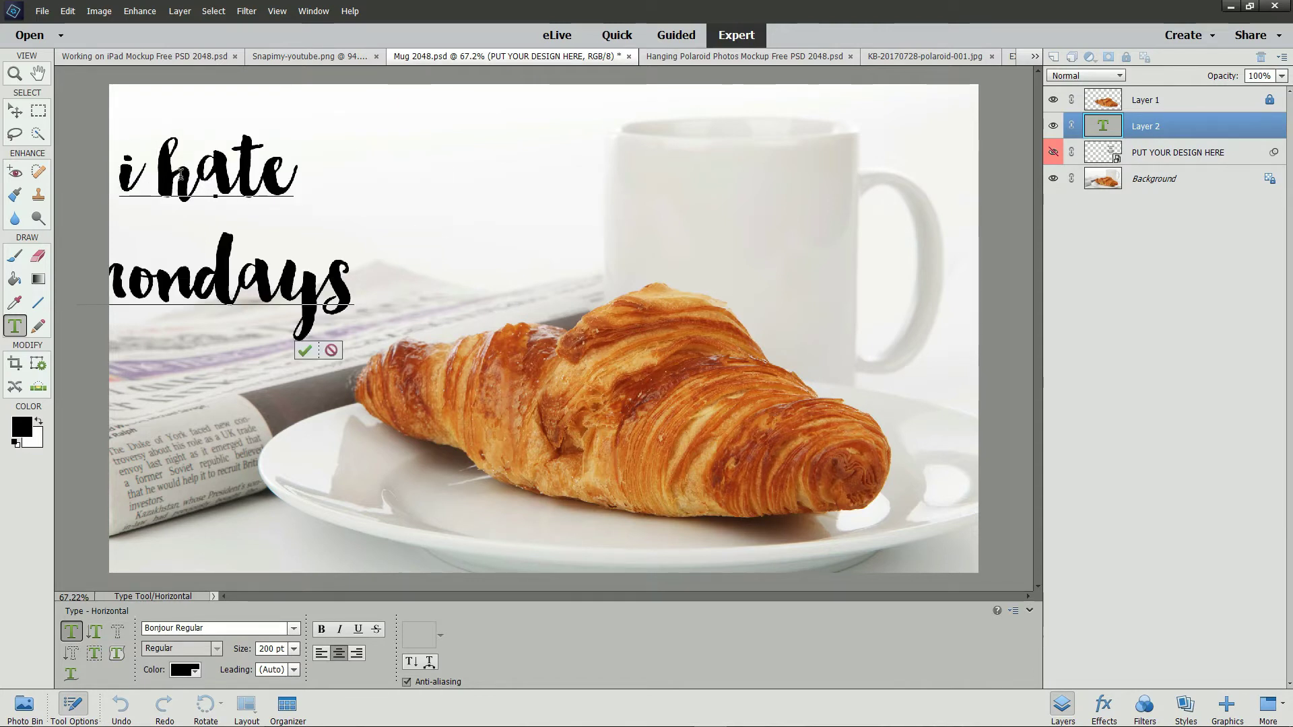
# Commit the text, move it onto the mug, and scale it to 60.40%.
pyautogui.click(309, 350)
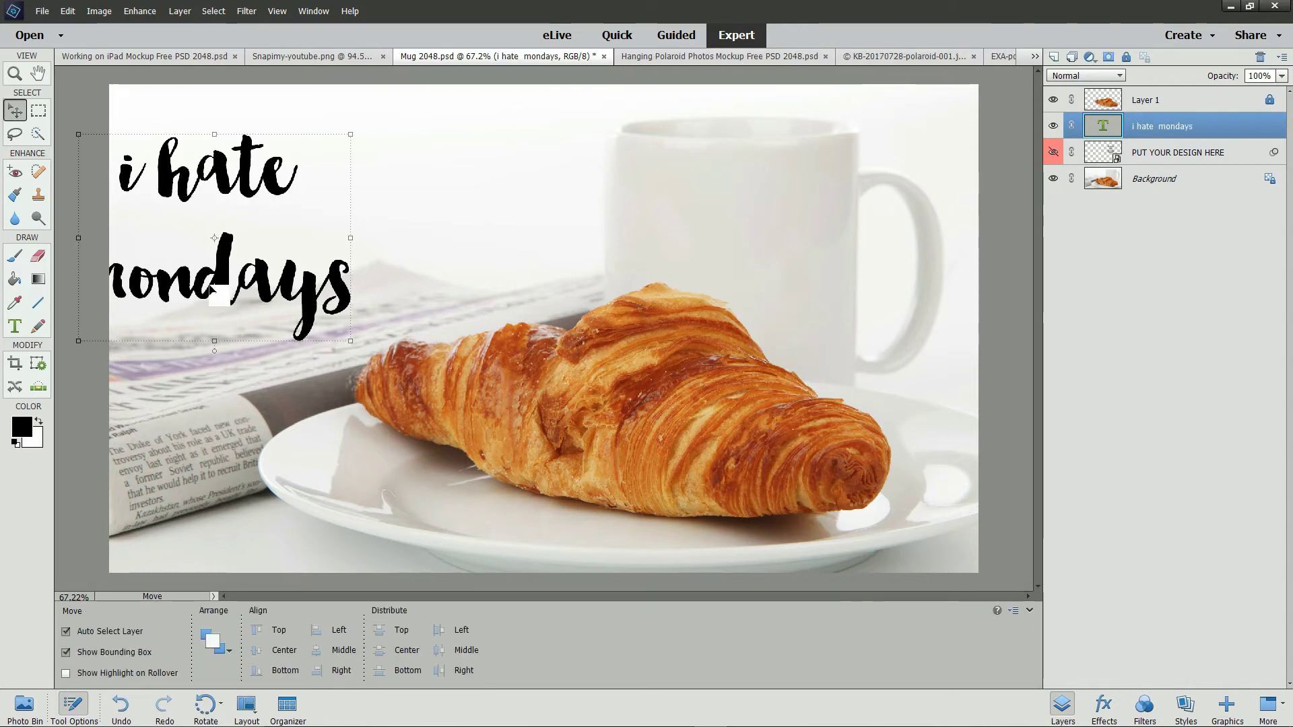
pyautogui.moveTo(227, 243); pyautogui.dragTo(752, 259)
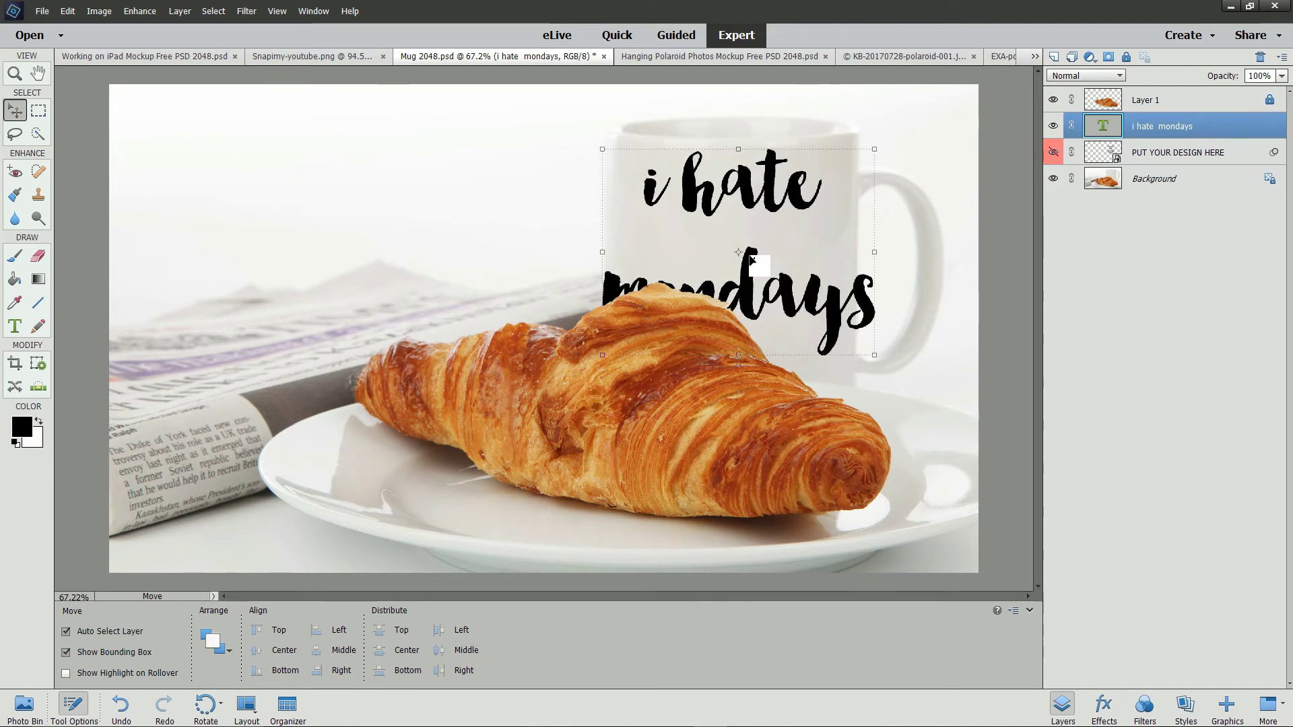
pyautogui.click(600, 146)
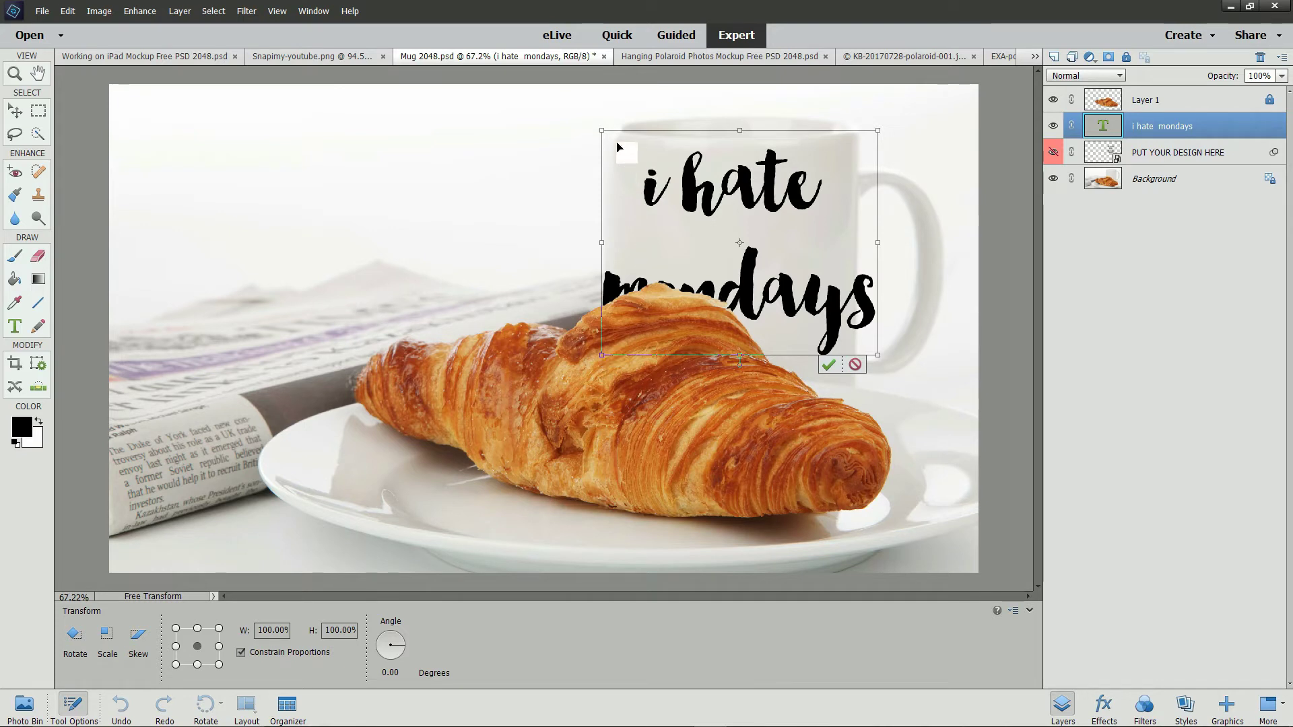
pyautogui.moveTo(601, 130); pyautogui.dragTo(699, 210)
pyautogui.moveTo(760, 240); pyautogui.dragTo(712, 195)
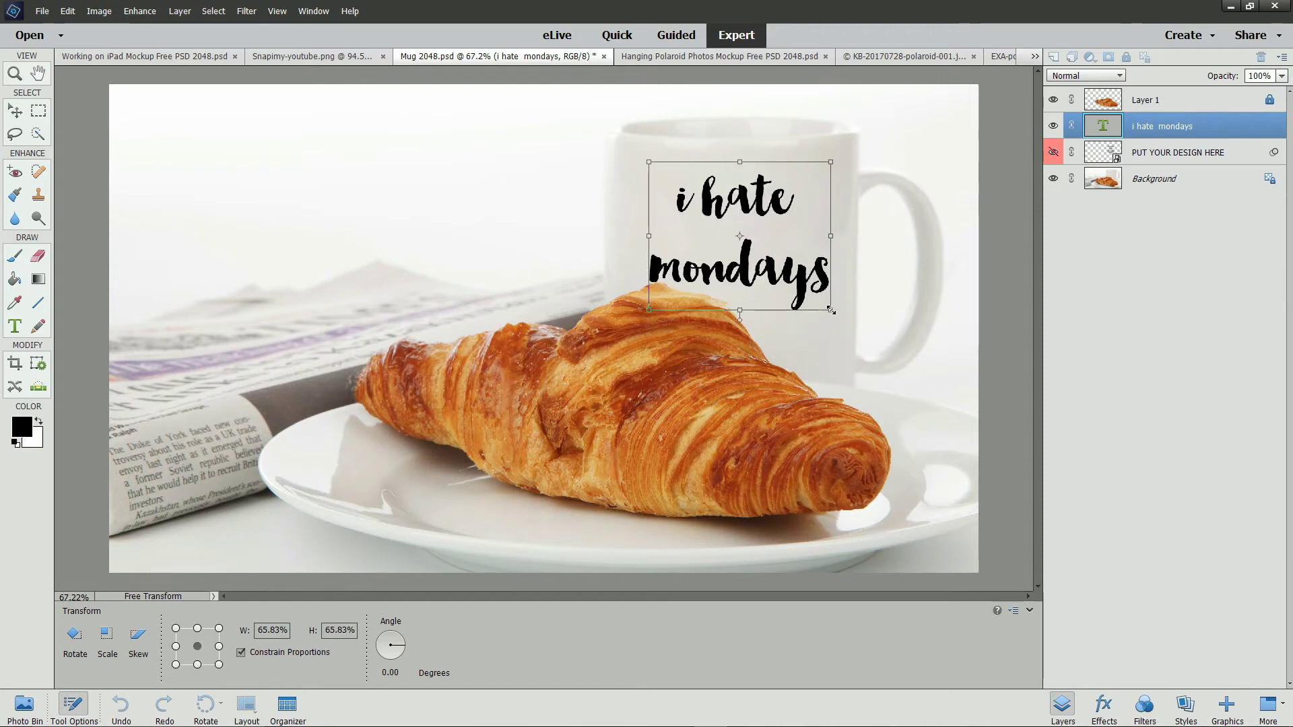
pyautogui.moveTo(832, 310); pyautogui.dragTo(816, 298)
pyautogui.moveTo(738, 209); pyautogui.dragTo(745, 209)
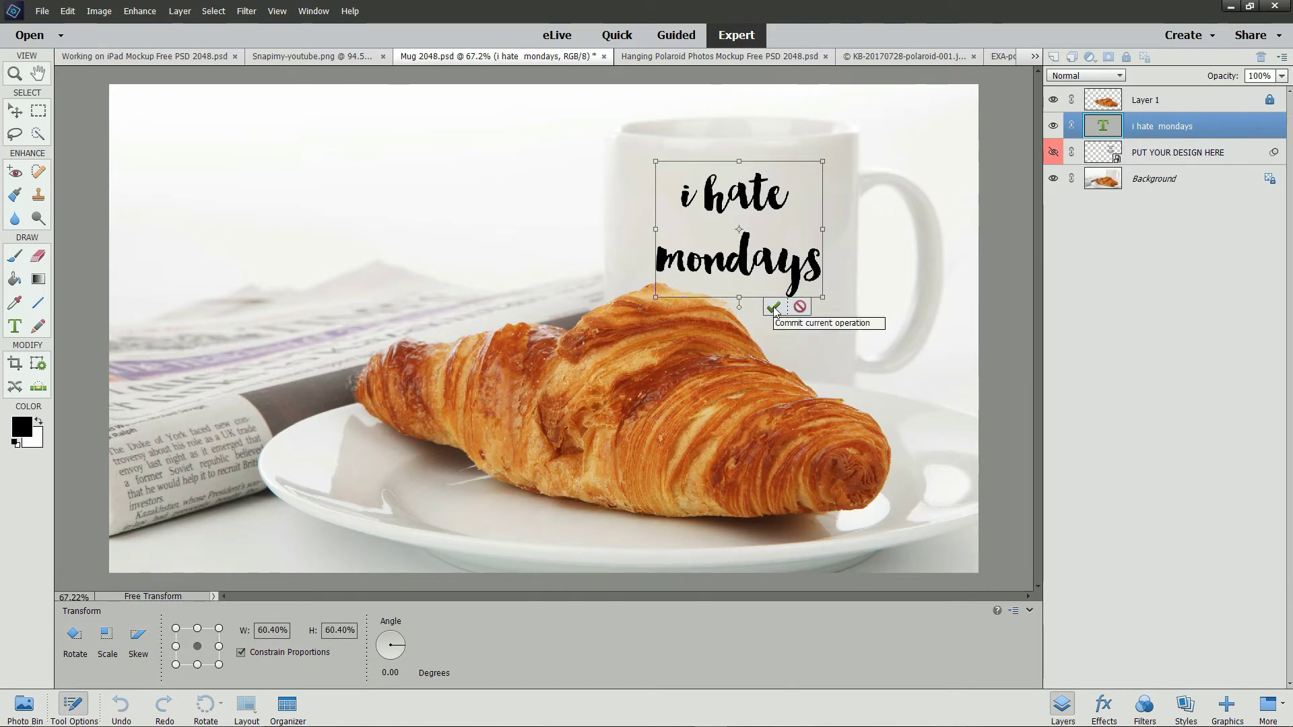
pyautogui.click(774, 308)
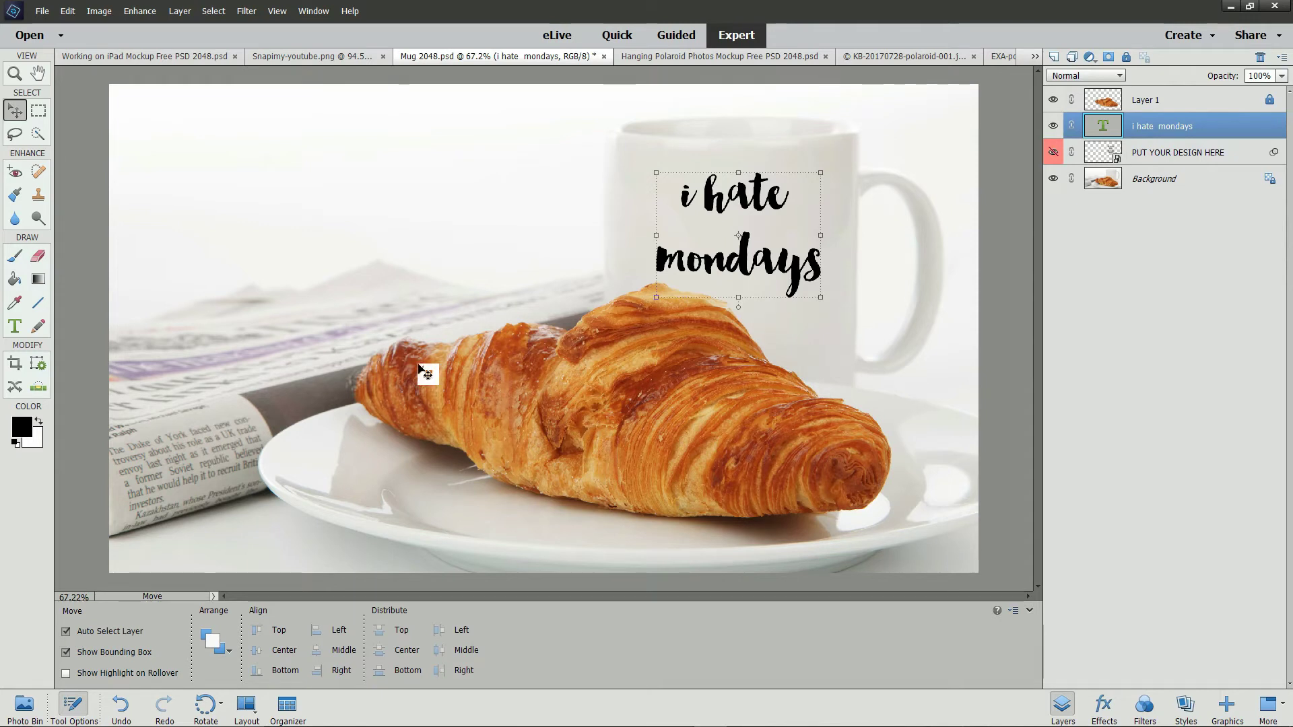
# Warp the 'i hate mondays' text with the Arc style at about -7% bend.
pyautogui.click(15, 326)
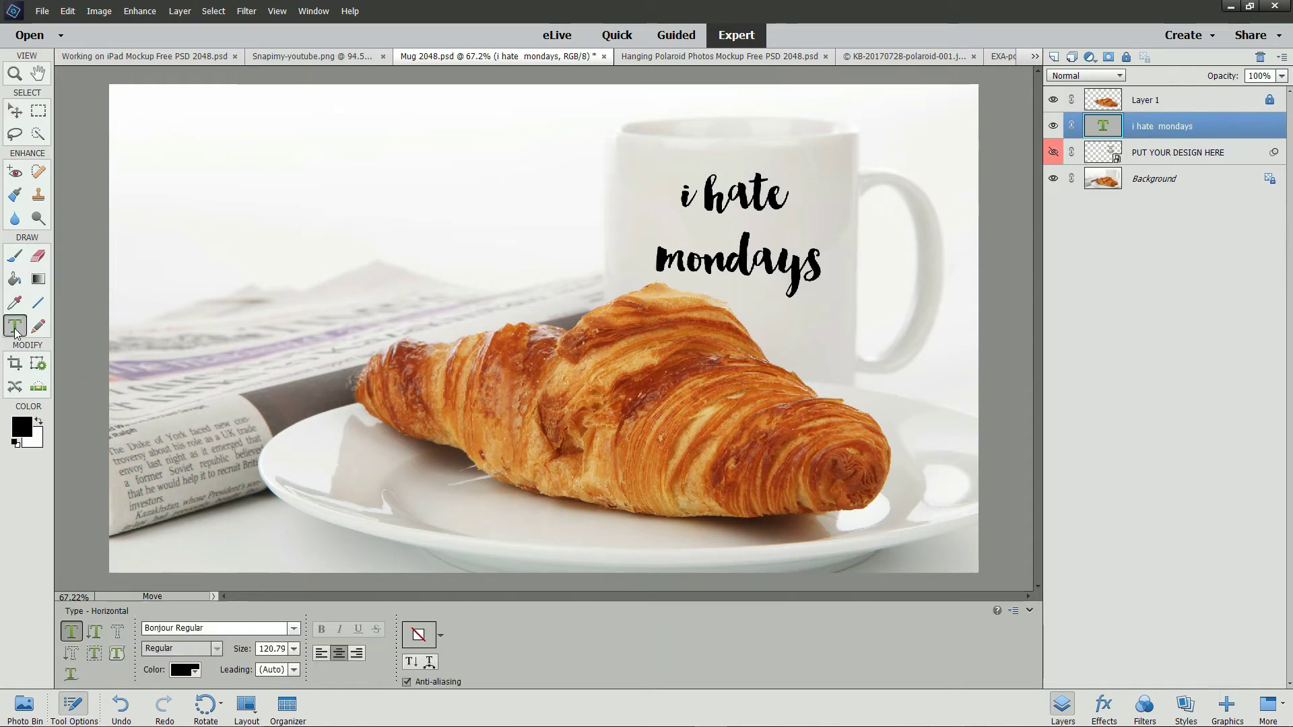
pyautogui.click(430, 664)
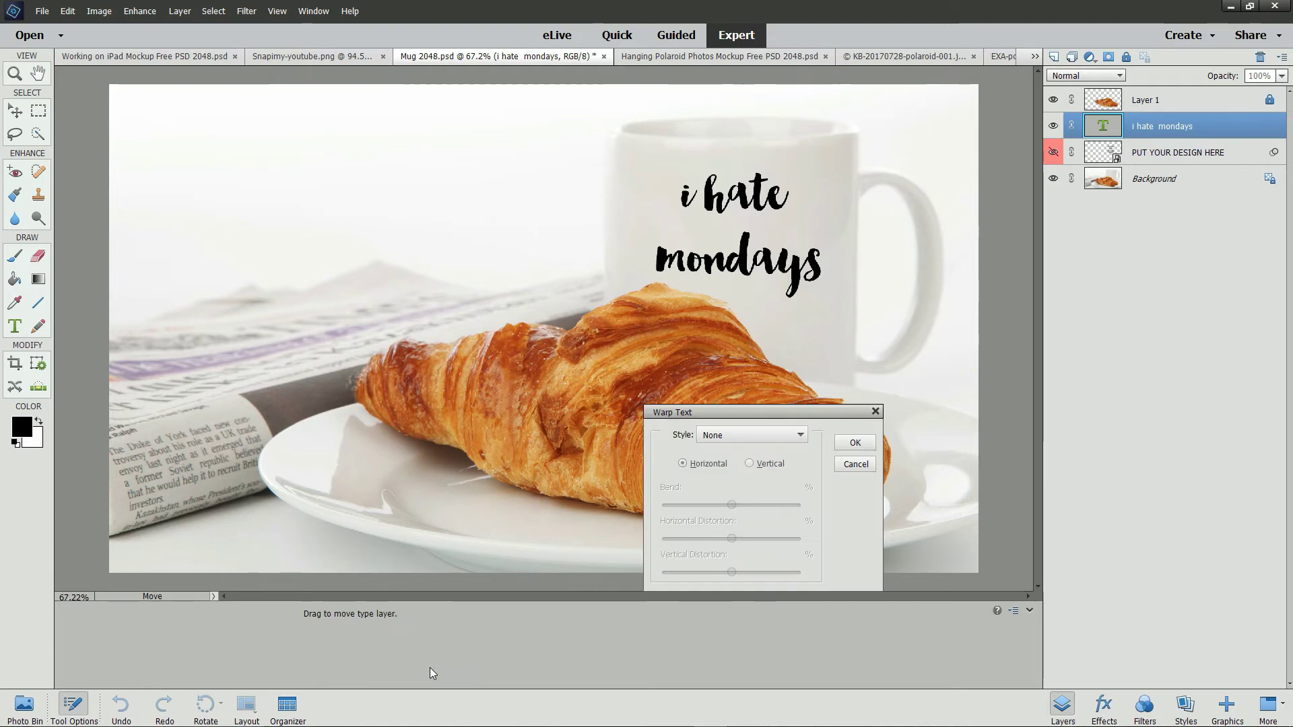
pyautogui.click(799, 438)
pyautogui.click(746, 482)
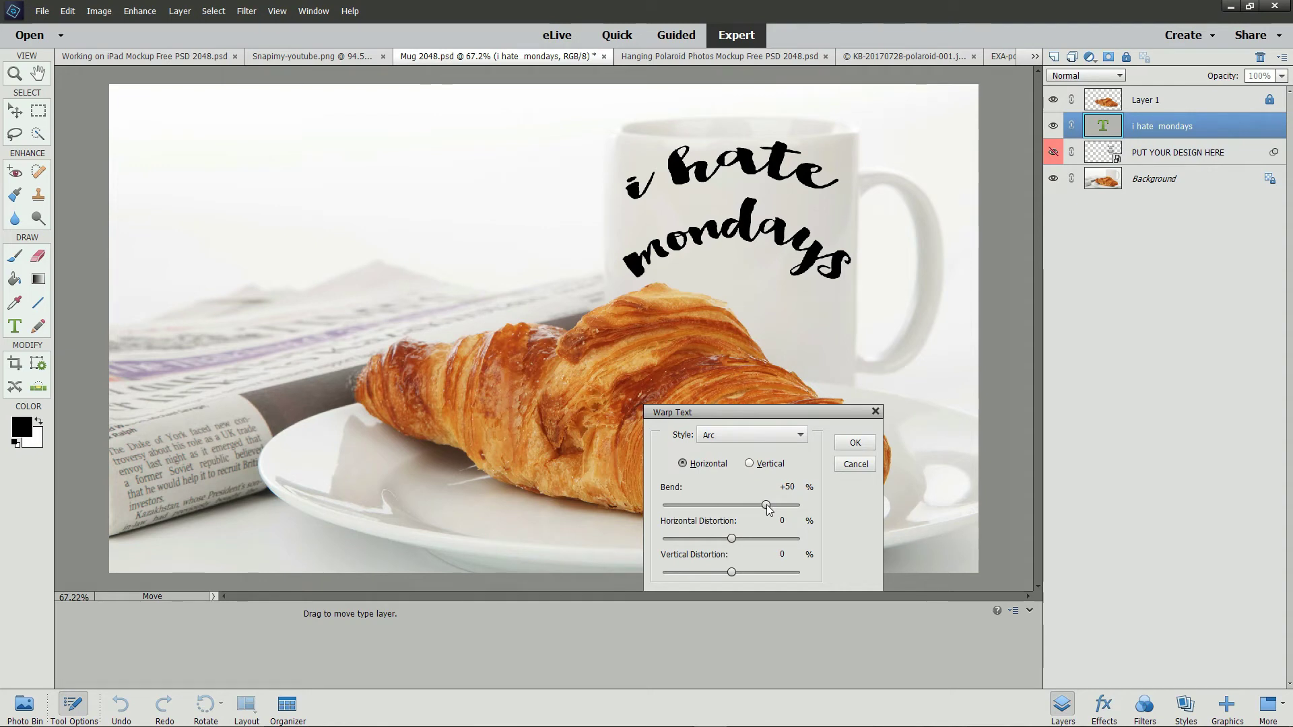
pyautogui.moveTo(769, 510); pyautogui.dragTo(728, 513)
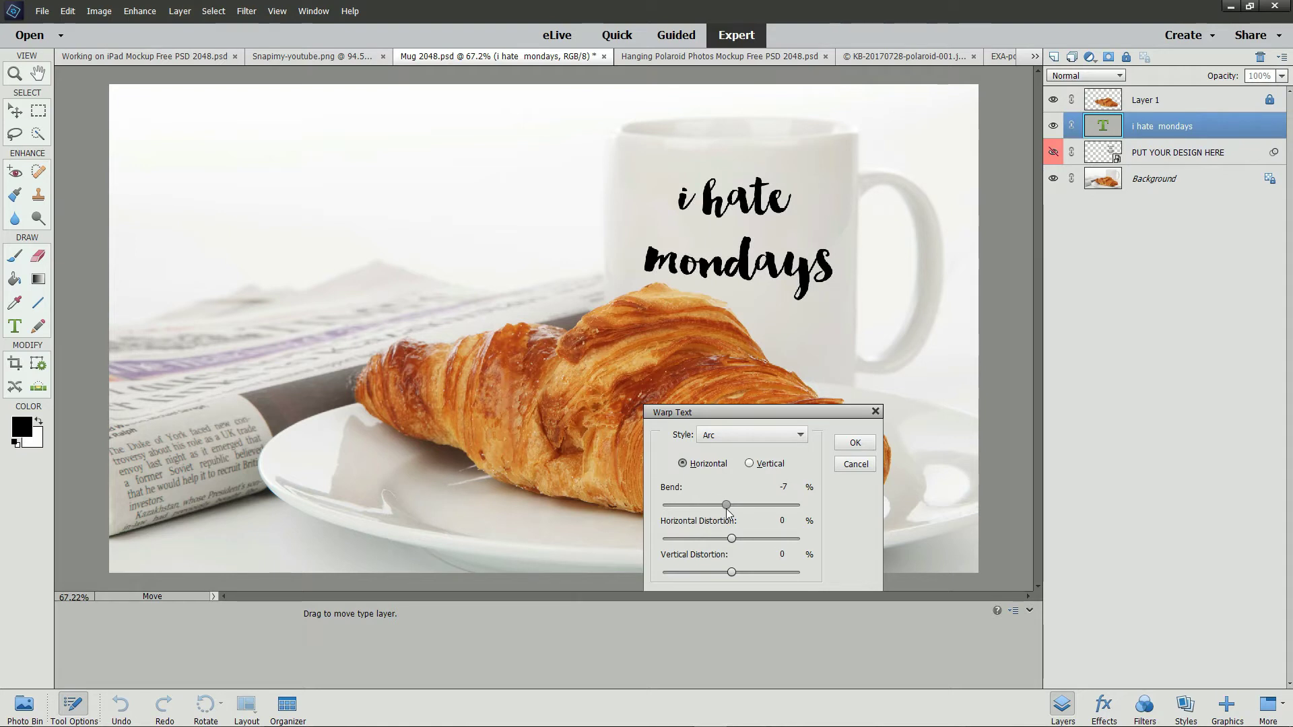
pyautogui.click(853, 444)
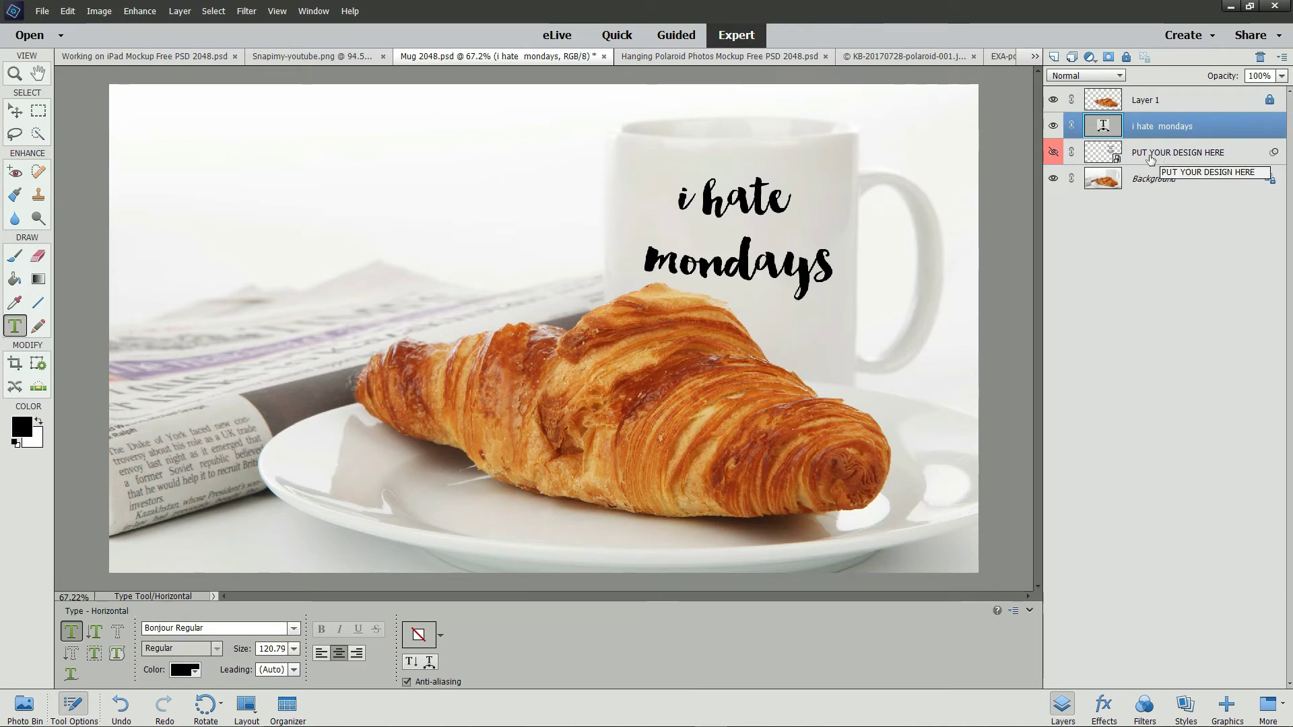
pyautogui.click(1160, 155)
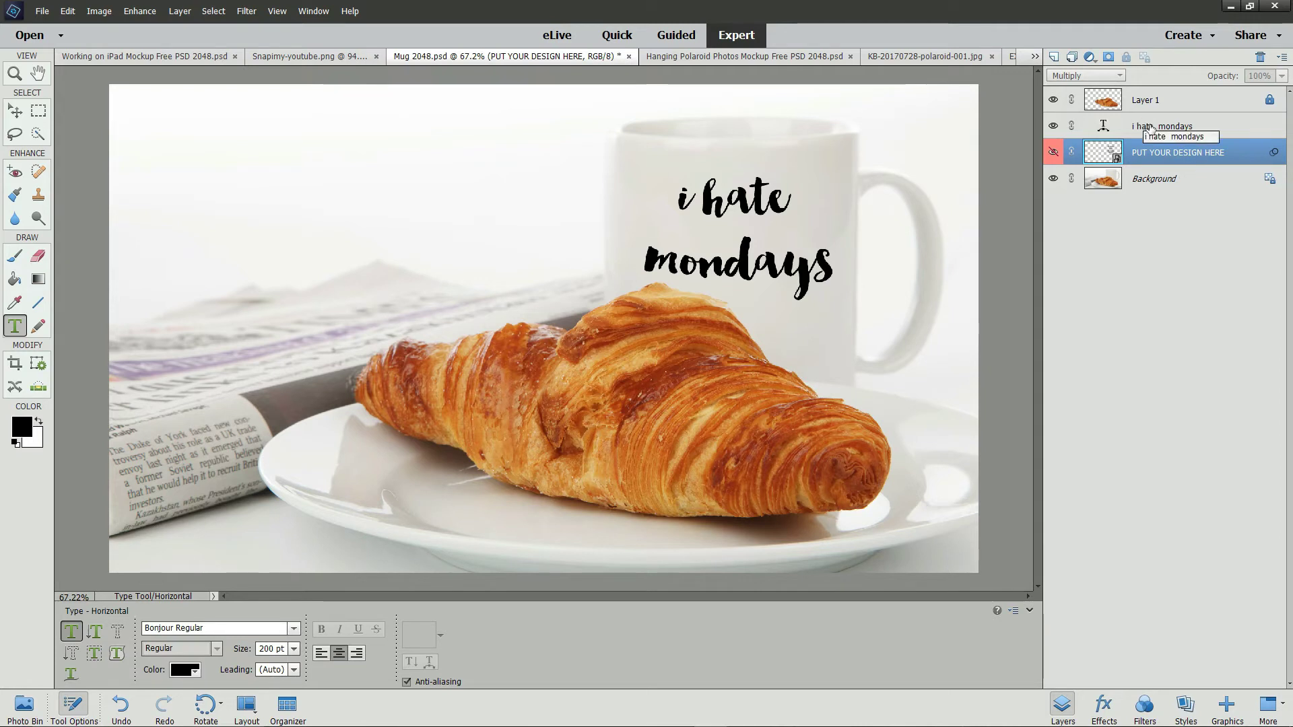
# Set the 'i hate mondays' text layer's opacity to 75.
pyautogui.click(1150, 128)
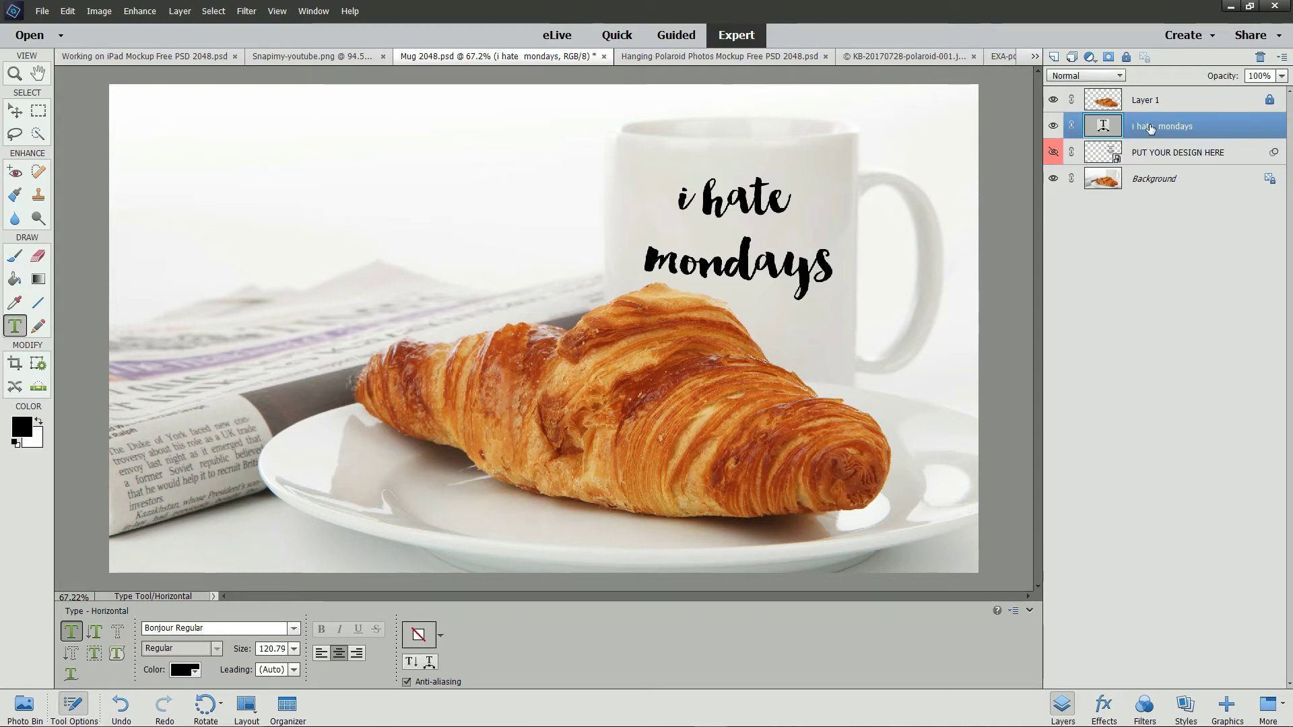
pyautogui.click(1255, 75)
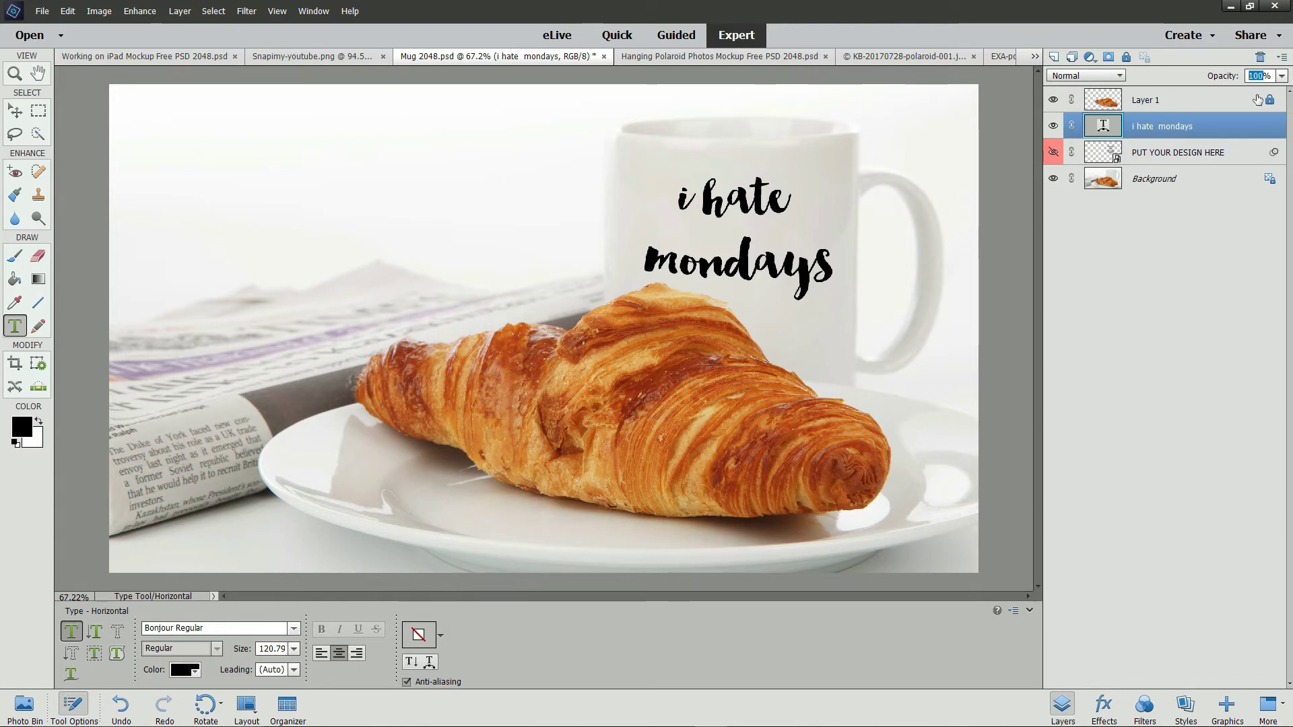
pyautogui.write('75')
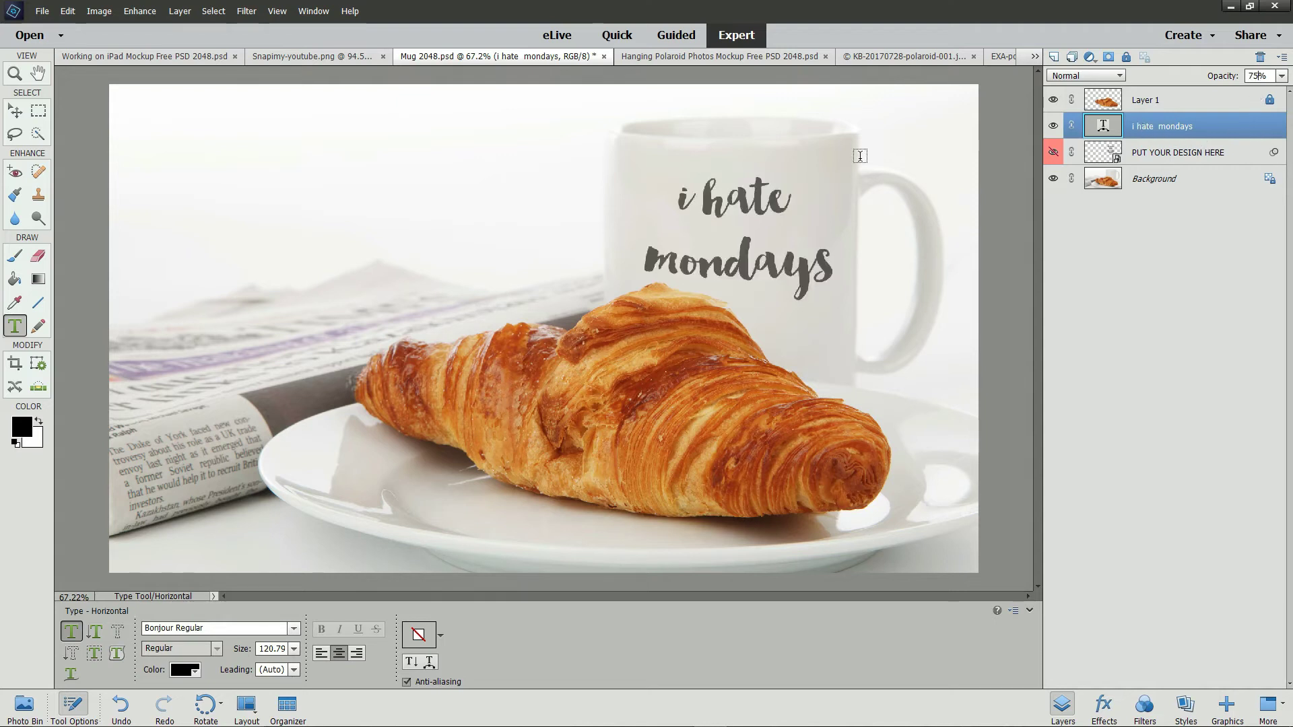
# Convert the text to a smart object with a 2.1-pixel Gaussian Blur, set 80% opacity, and switch to the polaroid mockup.
pyautogui.click(247, 13)
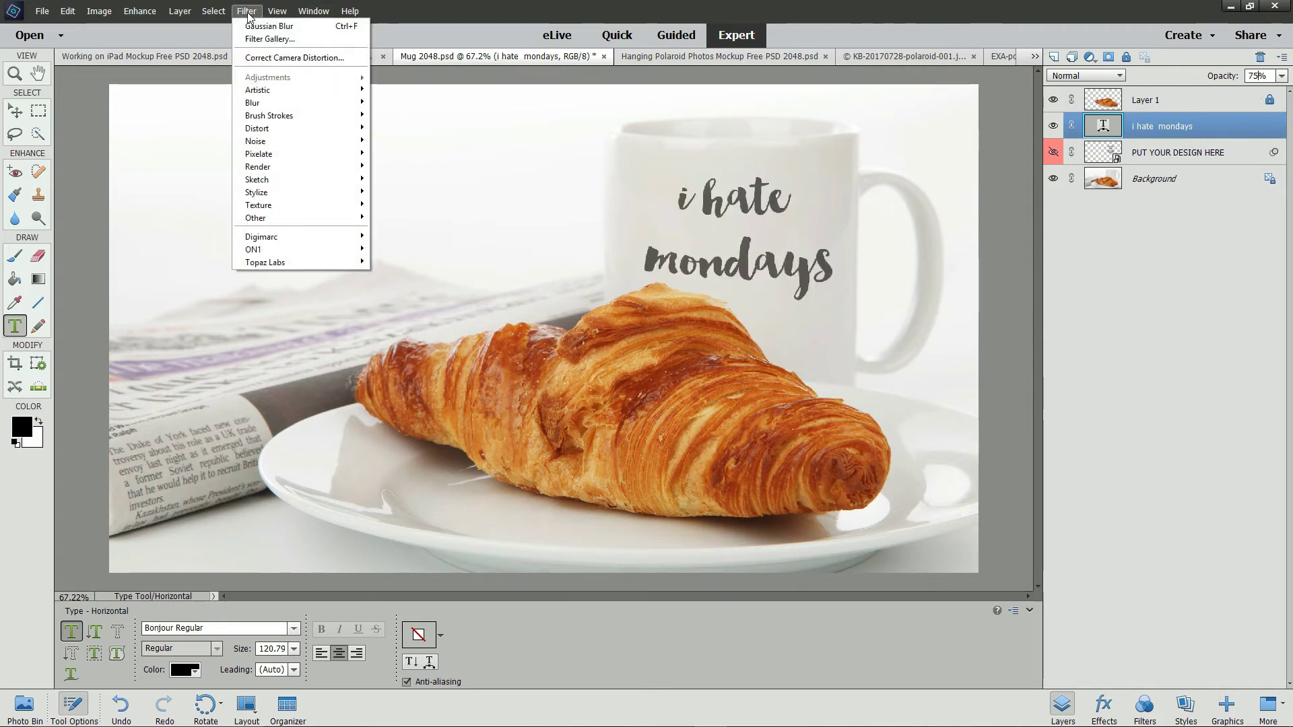
pyautogui.click(248, 12)
pyautogui.click(248, 12)
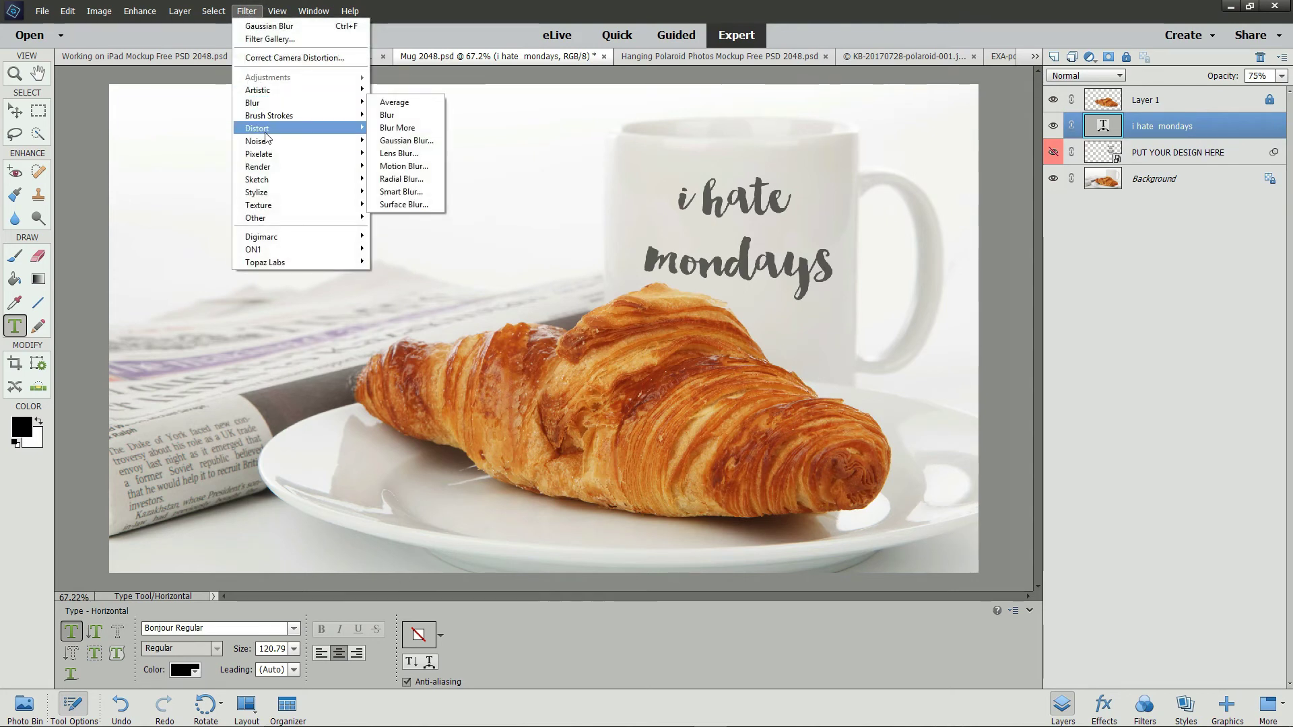
pyautogui.click(397, 142)
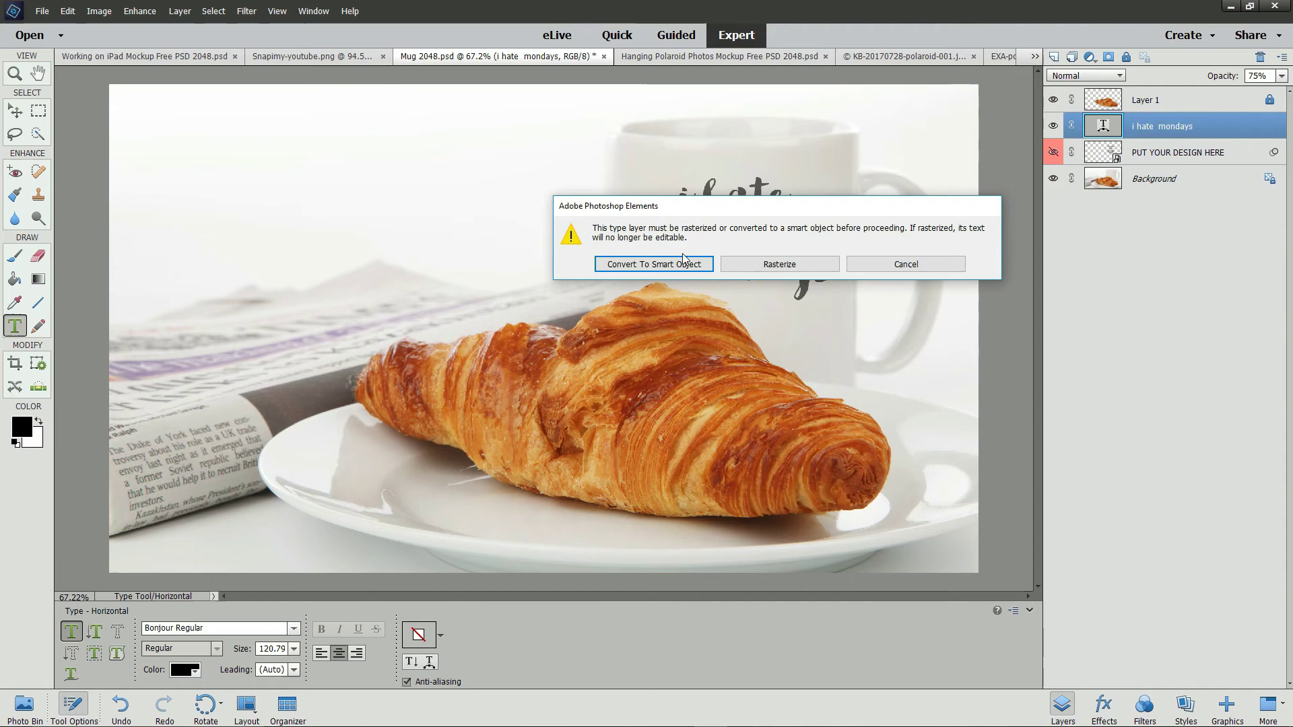
pyautogui.click(664, 265)
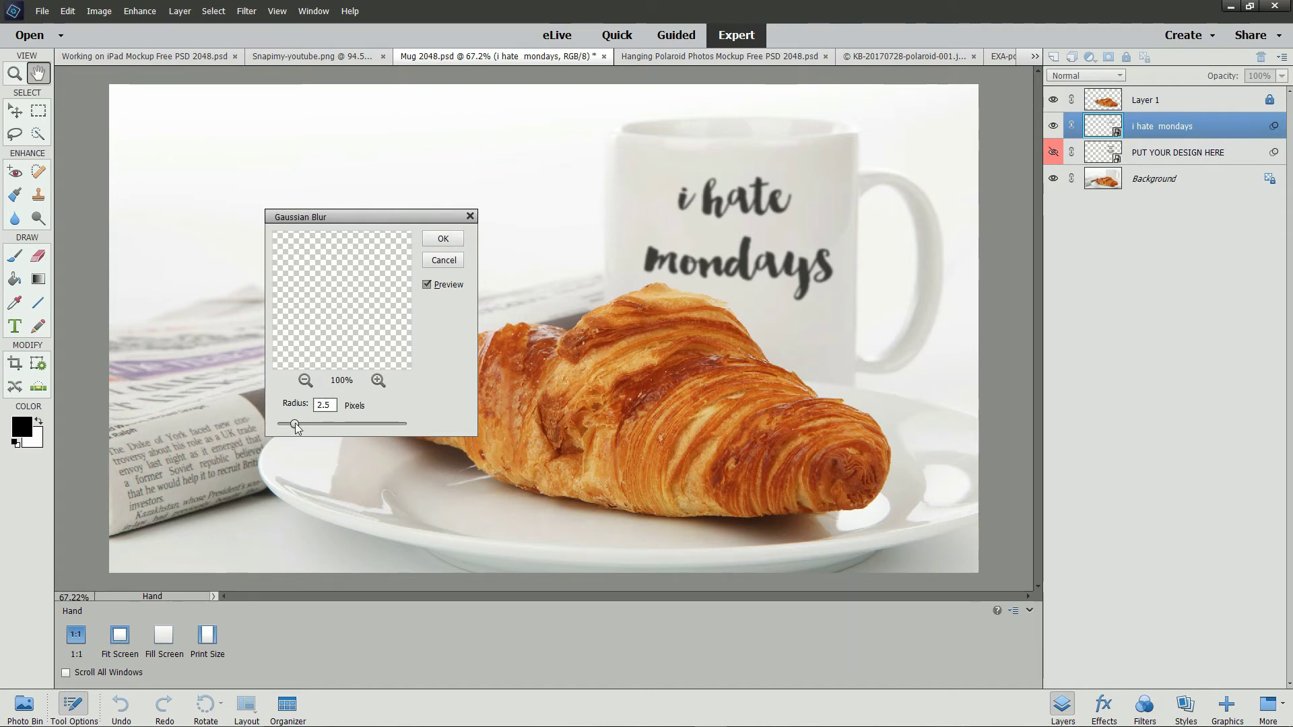
pyautogui.moveTo(296, 423); pyautogui.dragTo(291, 426)
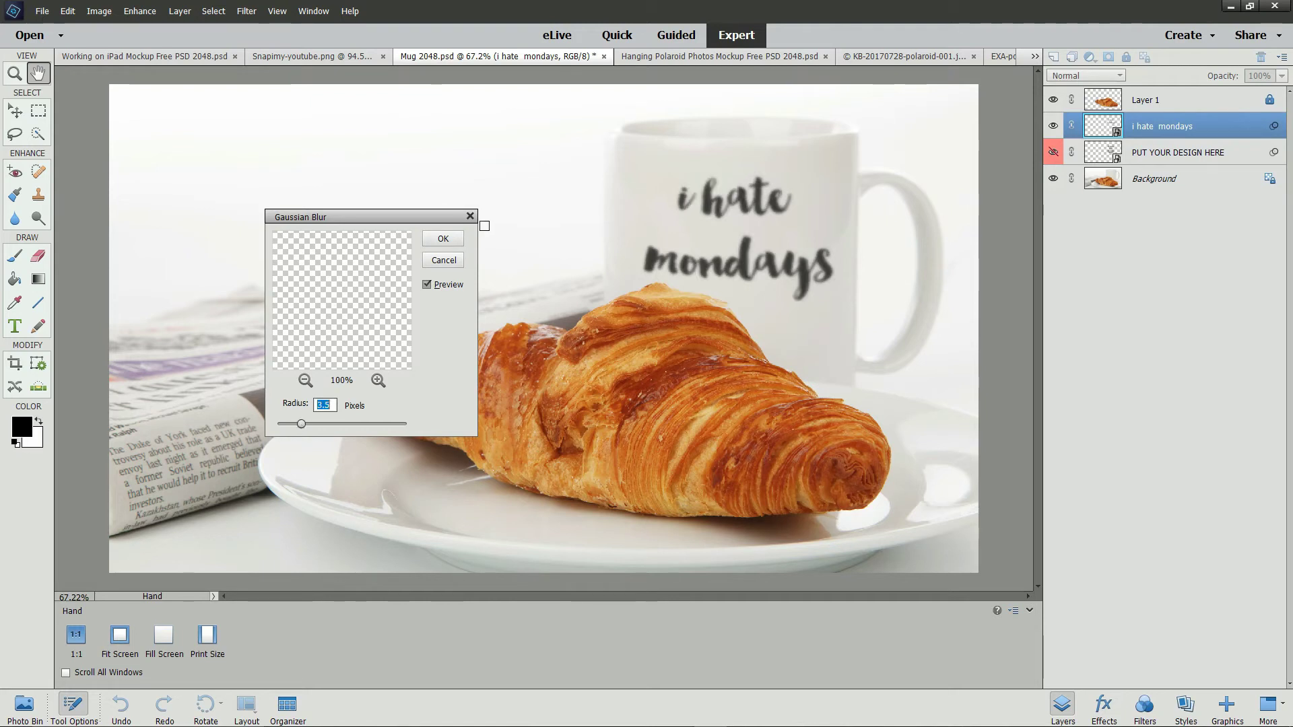
pyautogui.click(453, 242)
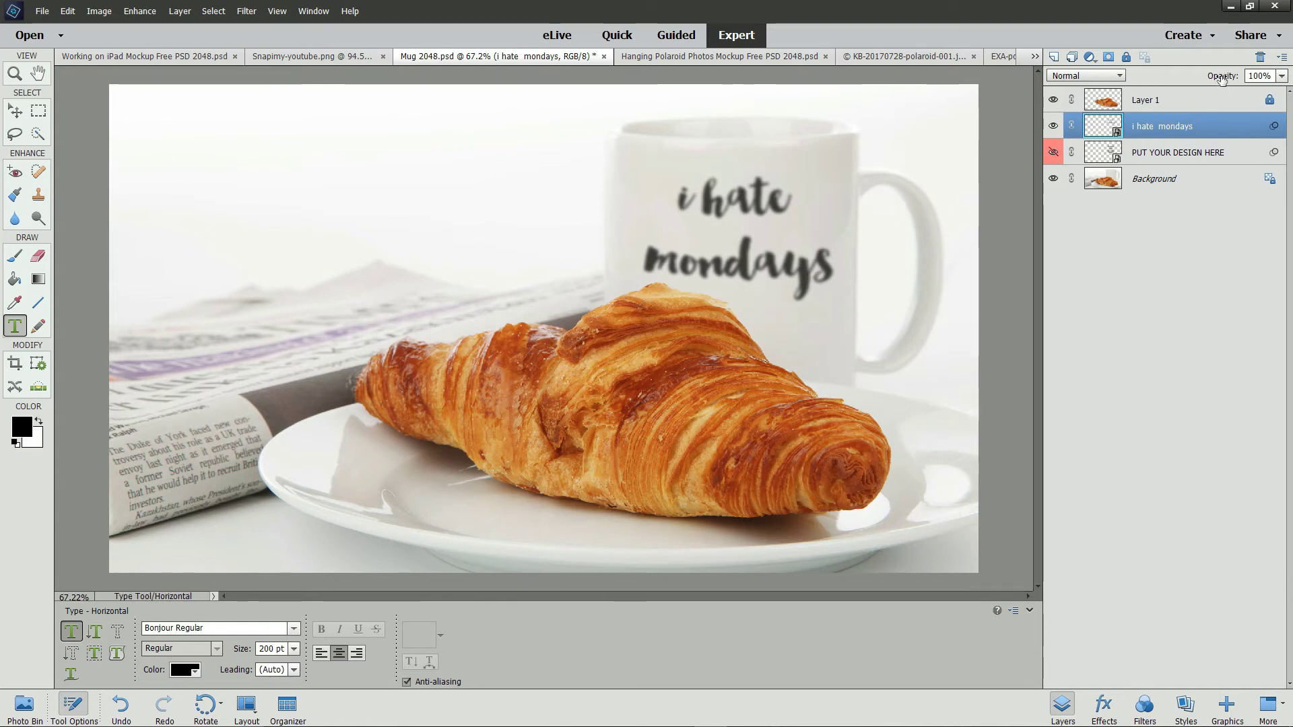
pyautogui.moveTo(1223, 78); pyautogui.dragTo(1208, 80)
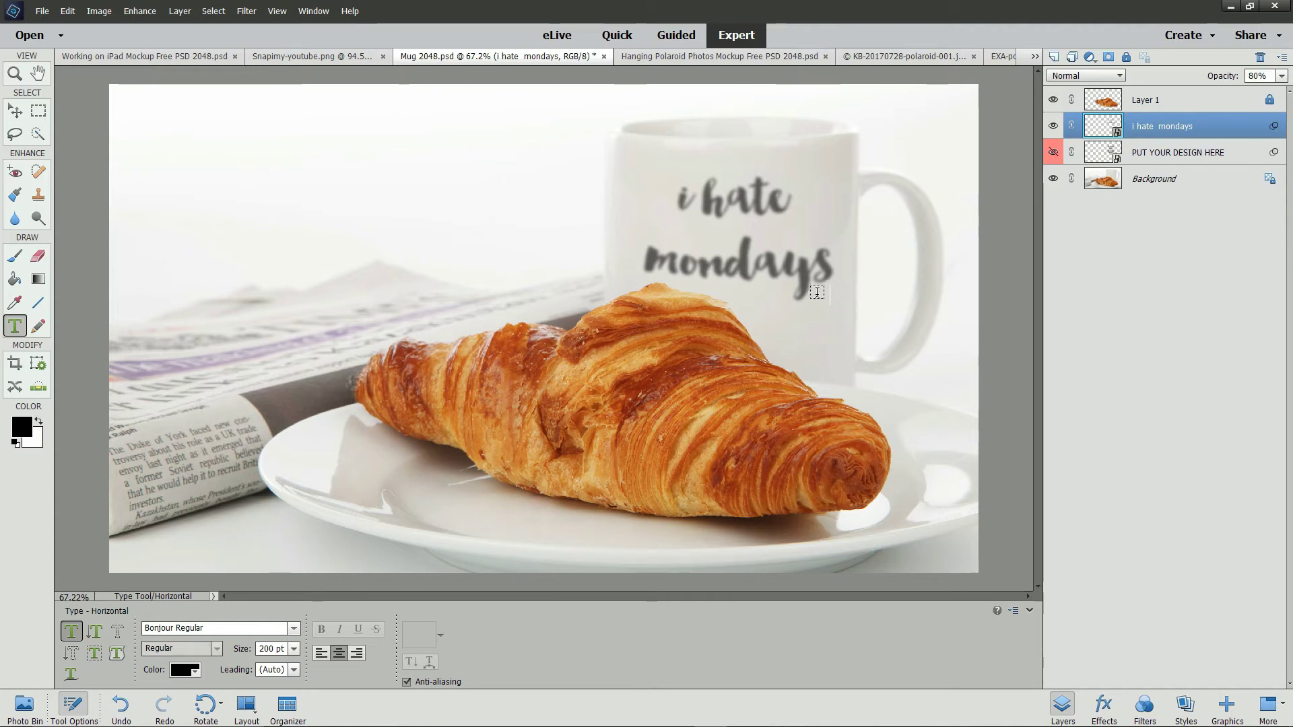
pyautogui.hotkey('ctrl', 'Tab')
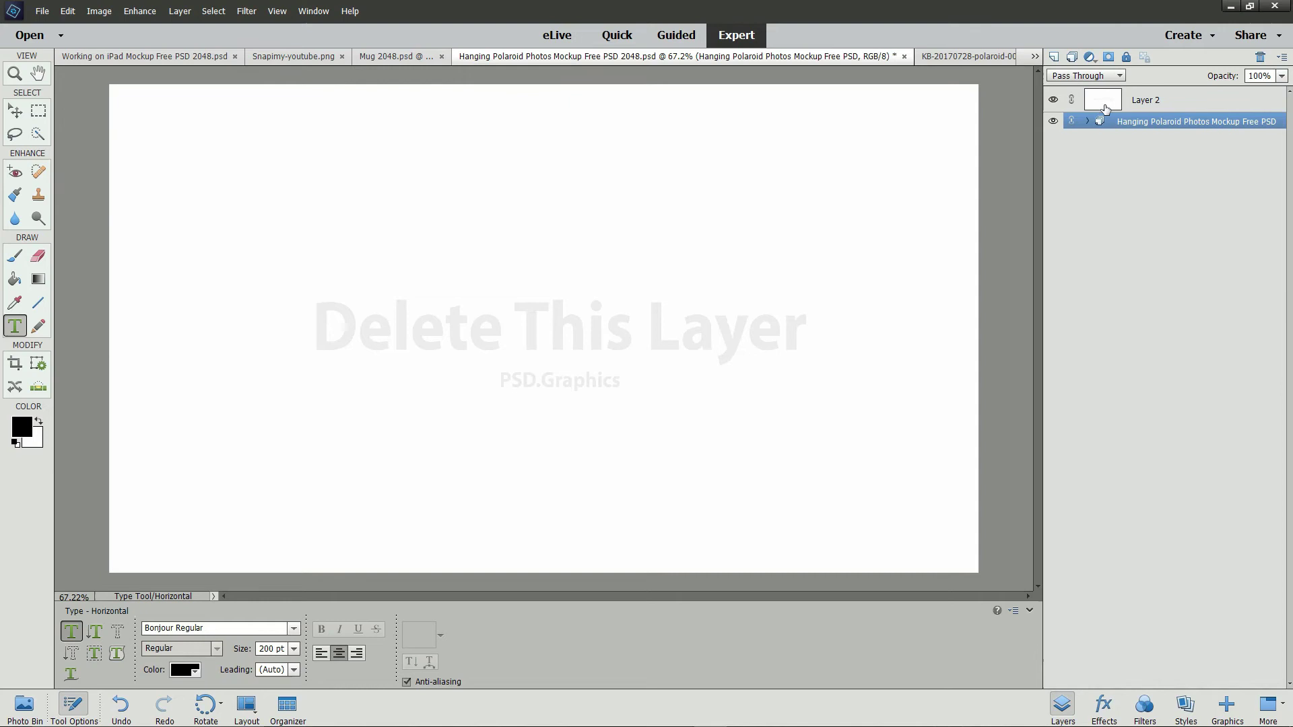
# Trash the 'Delete This Layer' placeholder (Layer 2) and expand the polaroid mockup group.
pyautogui.moveTo(1105, 109); pyautogui.dragTo(1260, 56)
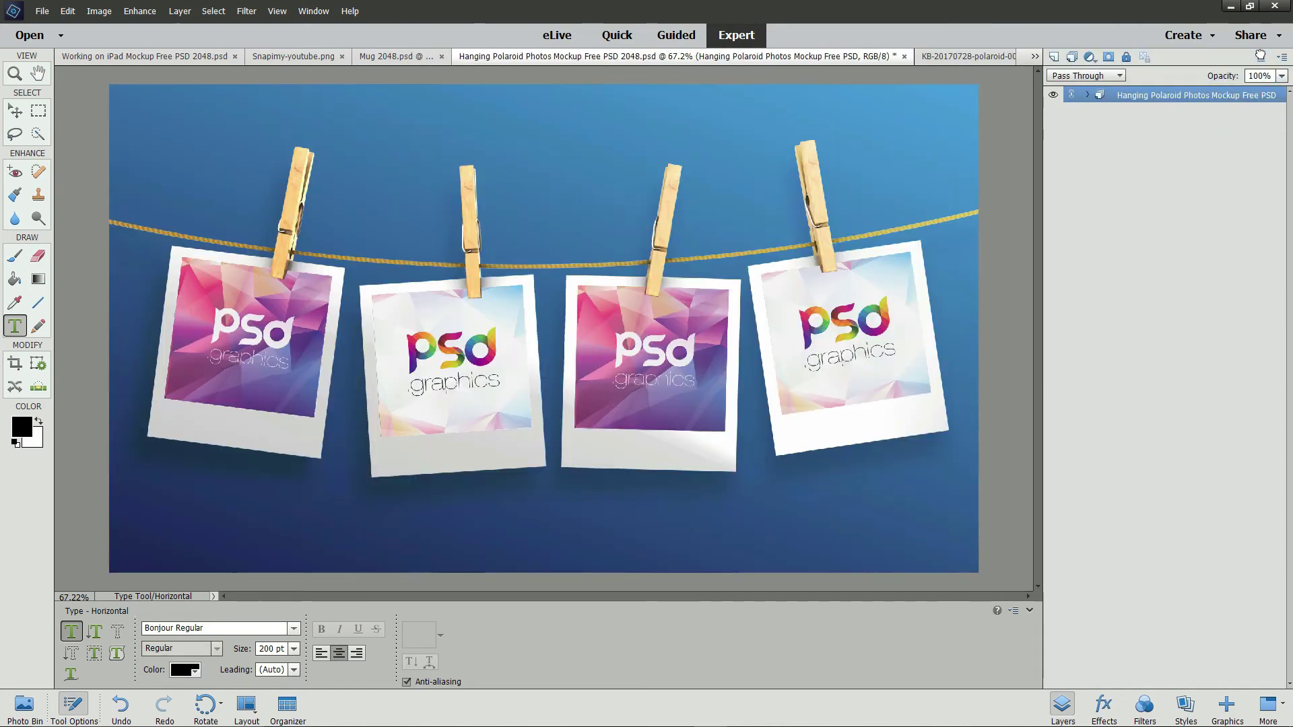
pyautogui.click(1087, 96)
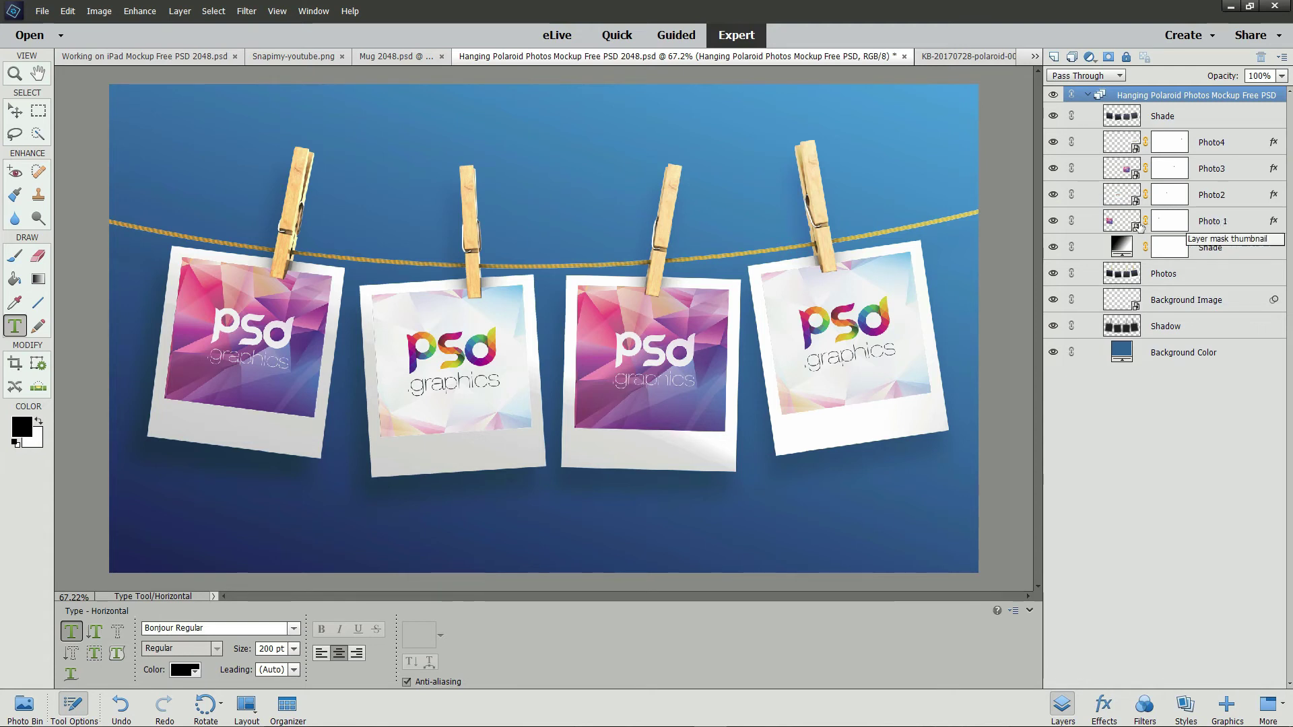
# Load Photo 1's picture-area selection and place a new empty Layer 1 directly above Photo 1.
pyautogui.click(1115, 226)
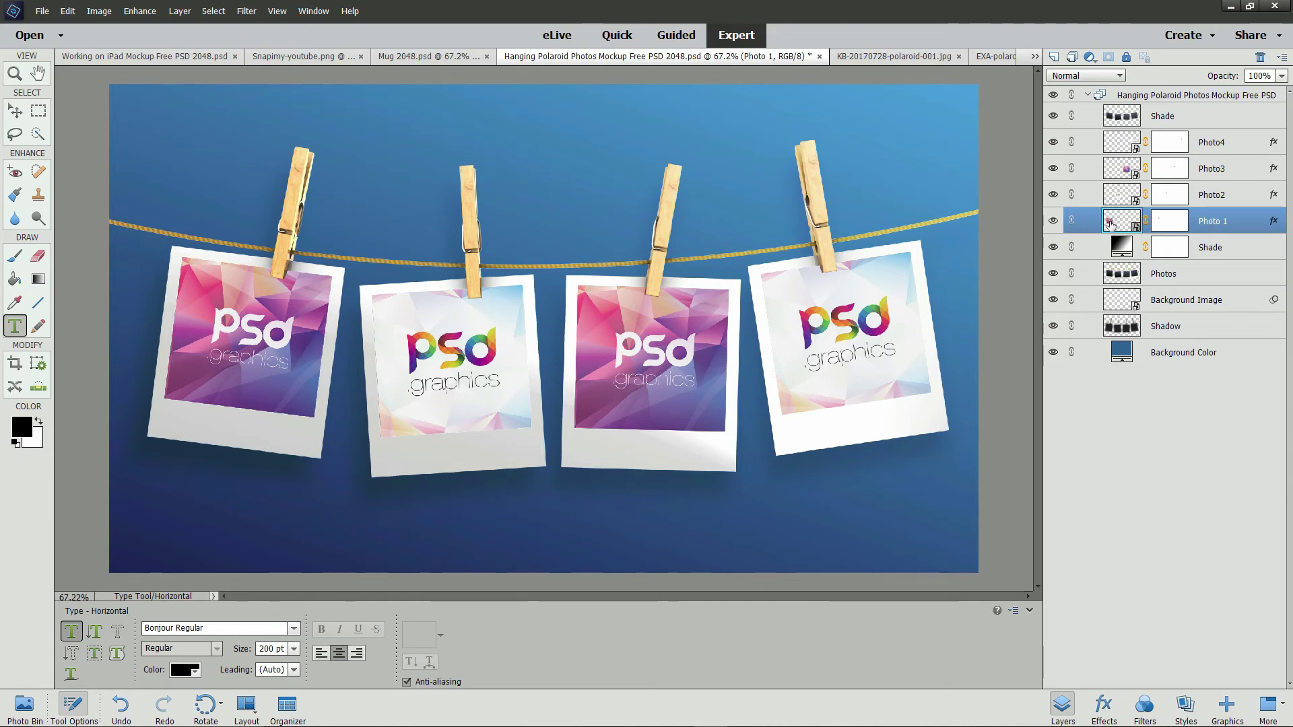
pyautogui.keyDown('ctrl'); pyautogui.click(1110, 224); pyautogui.keyUp('ctrl')
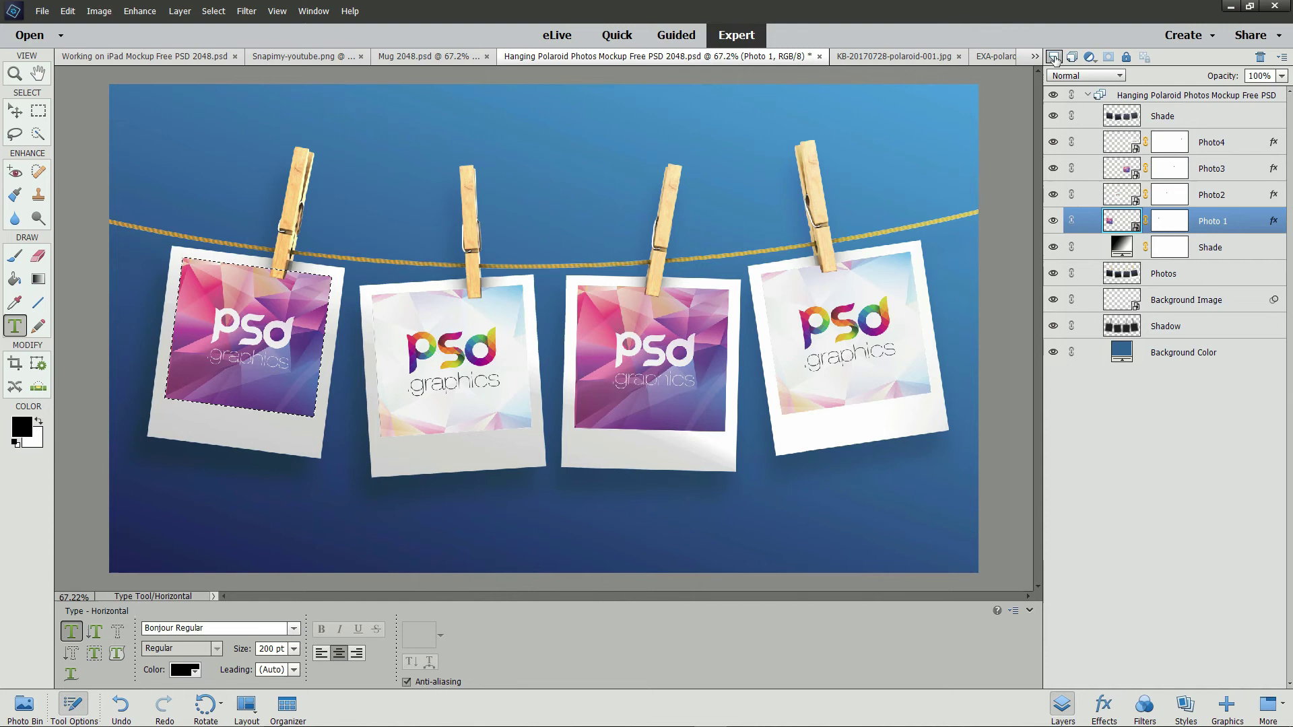
pyautogui.click(1055, 58)
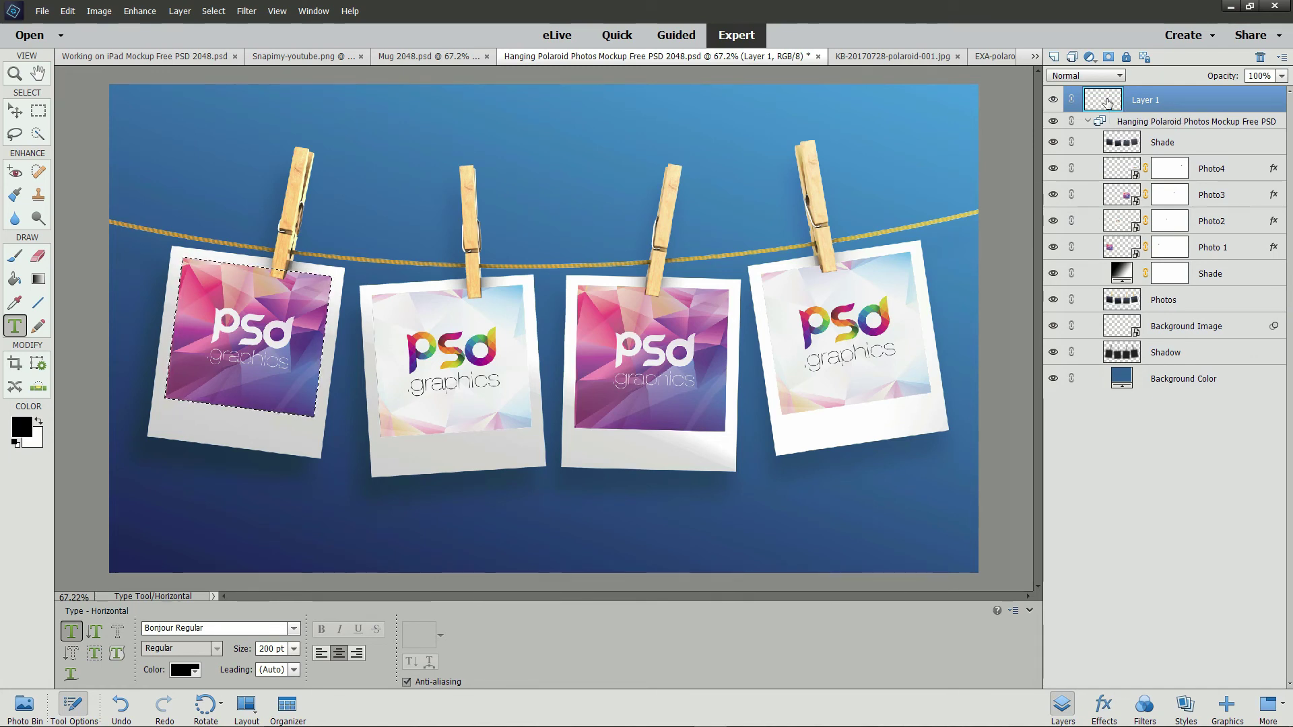
pyautogui.moveTo(1108, 103); pyautogui.dragTo(1153, 239)
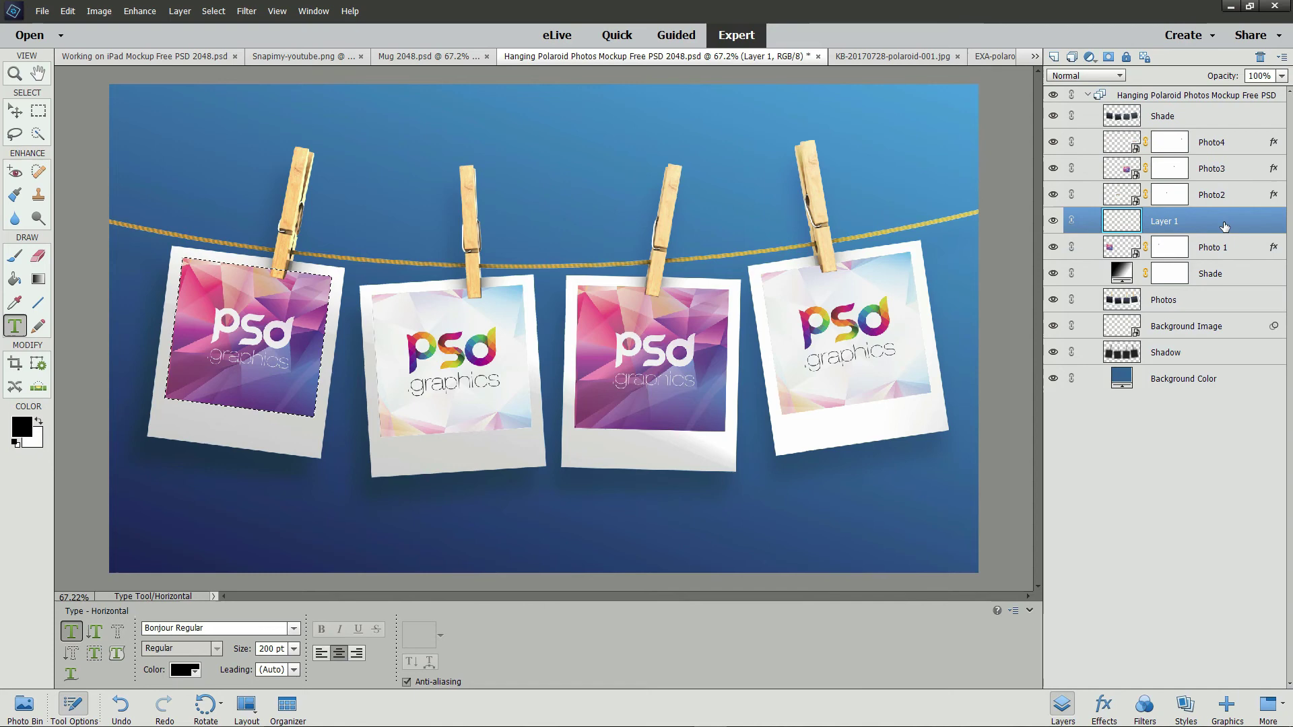
# Copy all of KB-20170728-polaroid-001.jpg, then return to the Hanging Polaroid mockup.
pyautogui.click(703, 210)
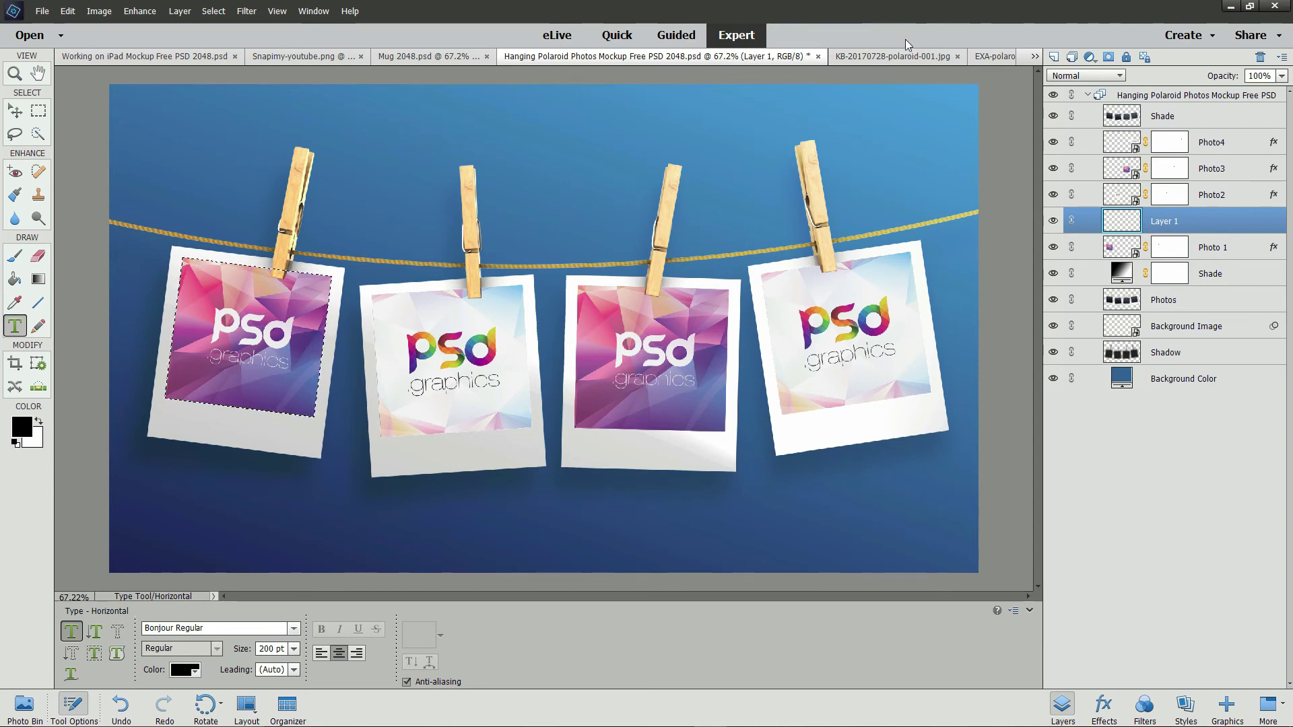
pyautogui.click(883, 57)
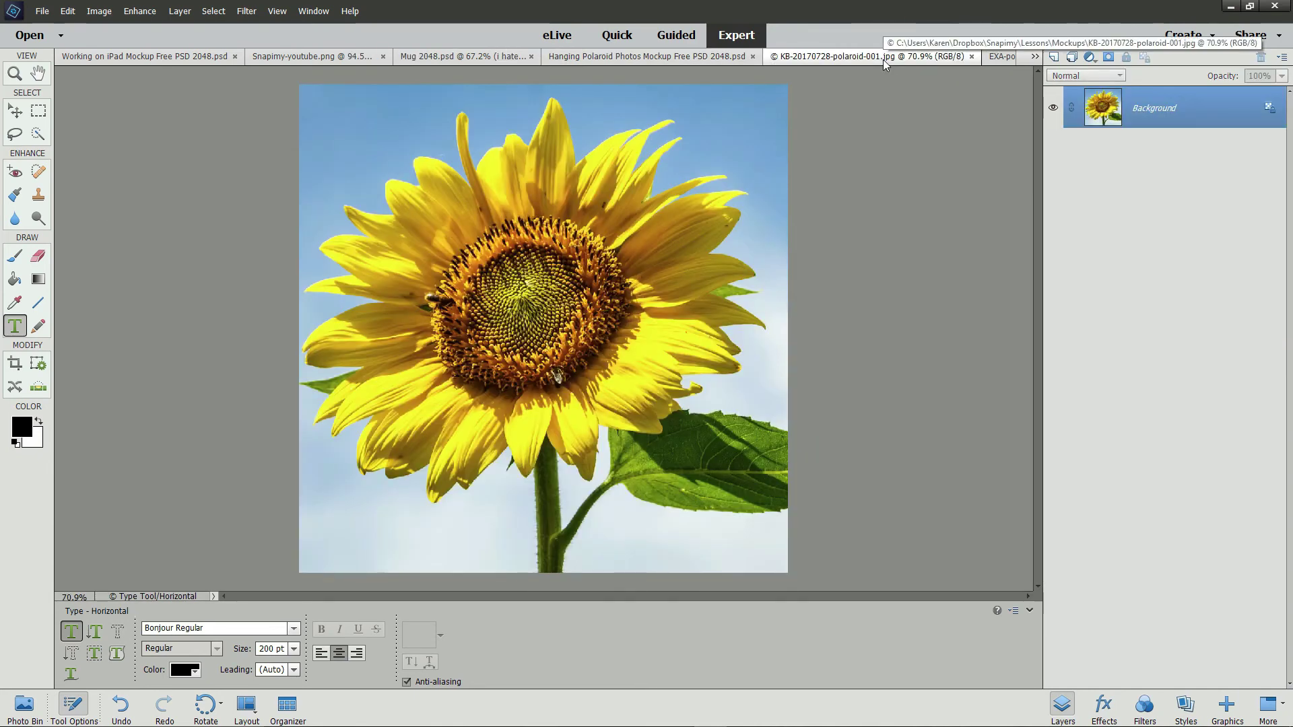
pyautogui.hotkey('ctrl', 'a')
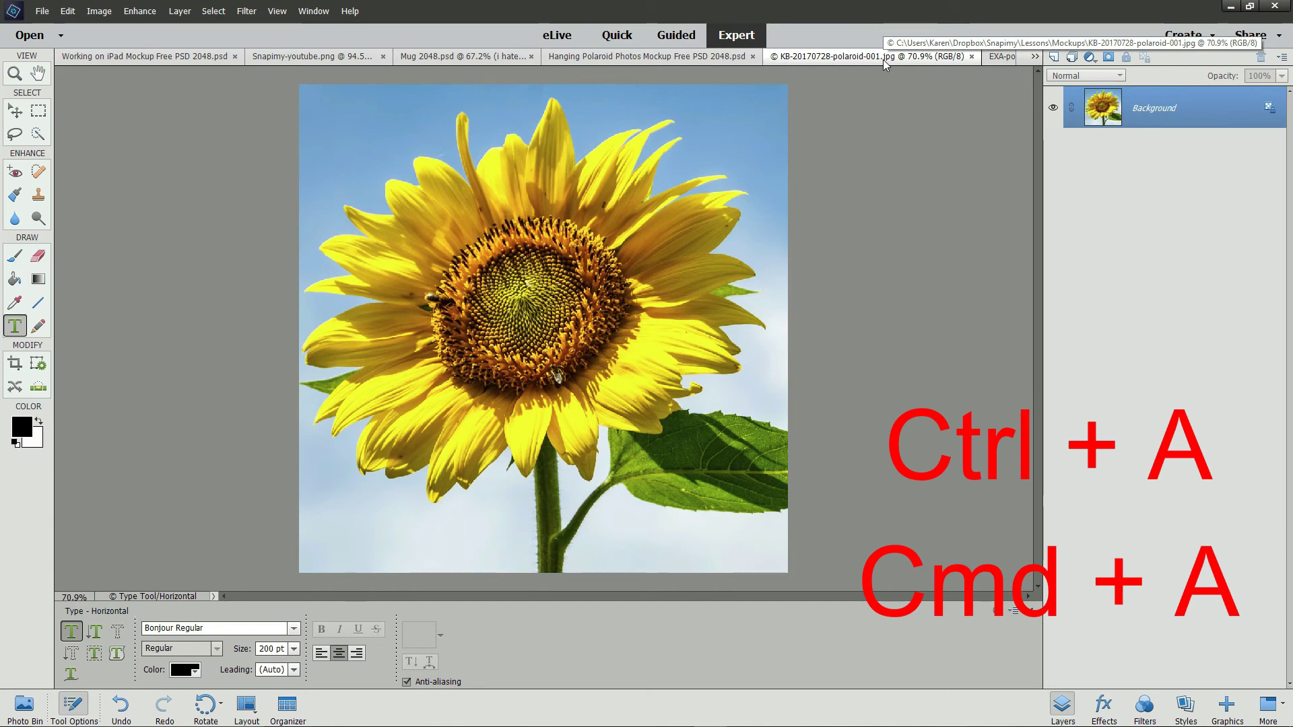
pyautogui.hotkey('ctrl', 'a')
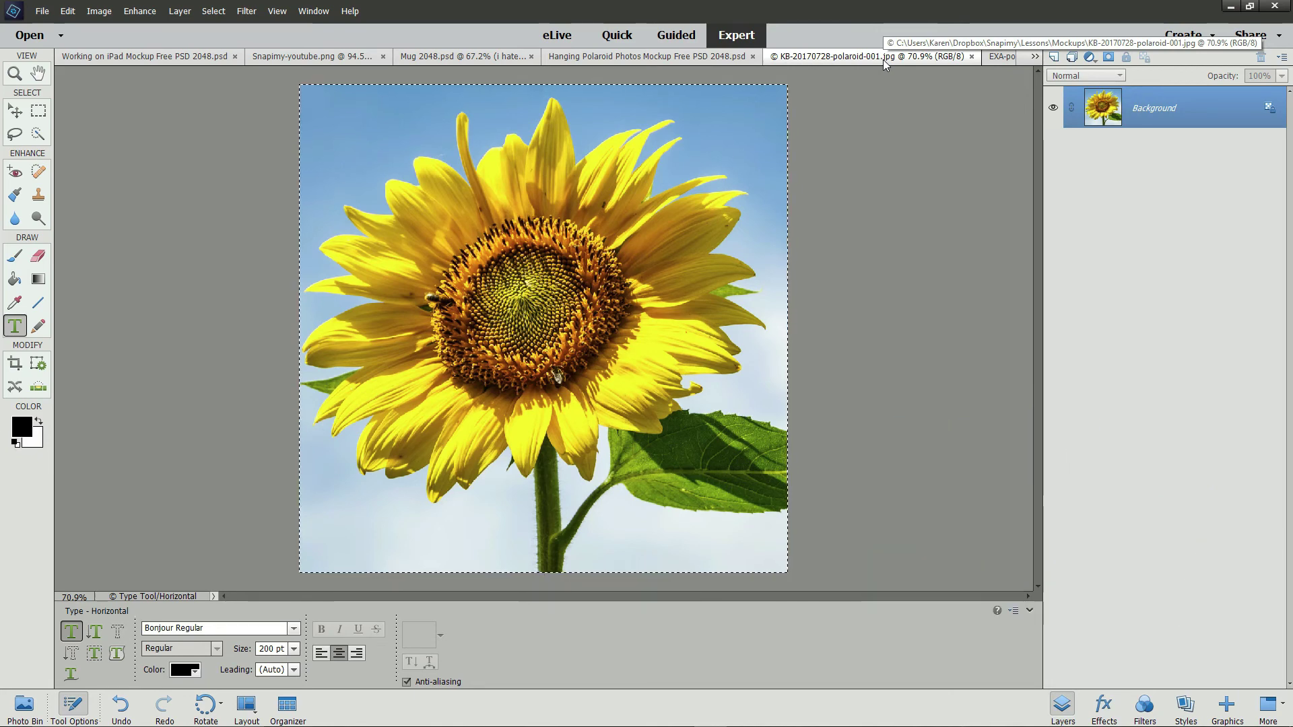
pyautogui.hotkey('ctrl', 'c')
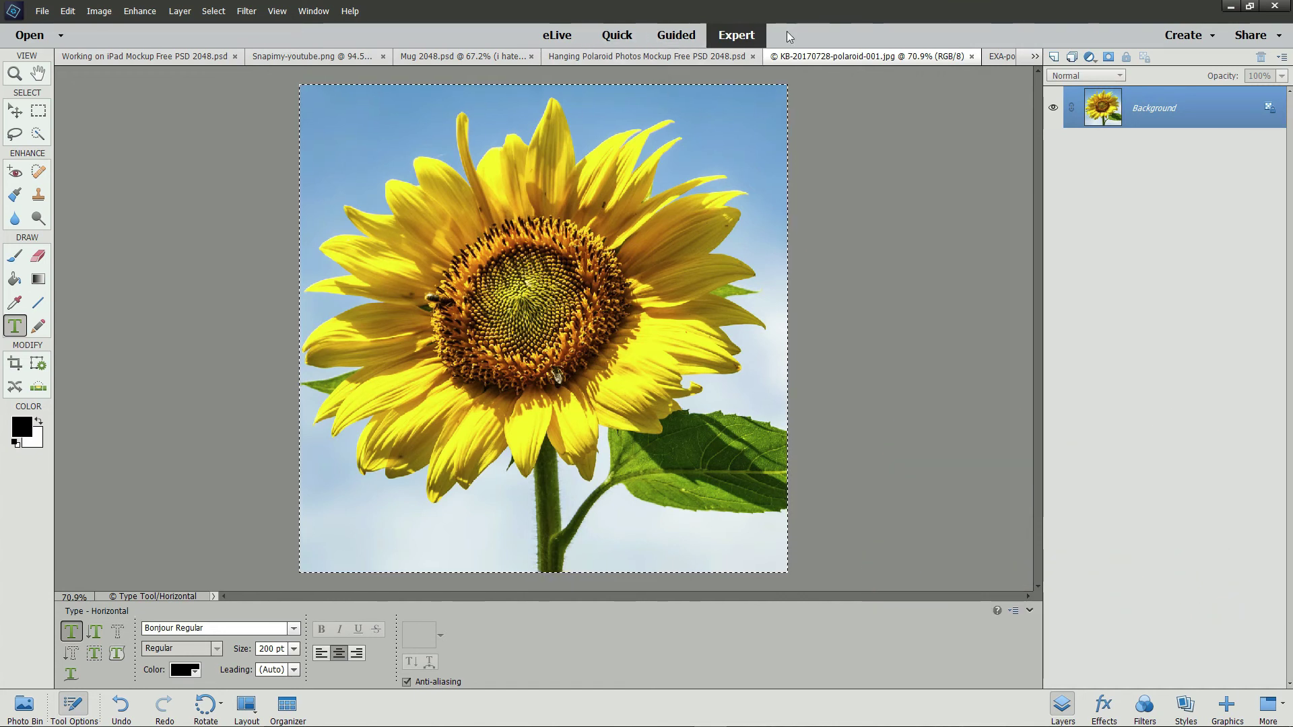
pyautogui.click(677, 58)
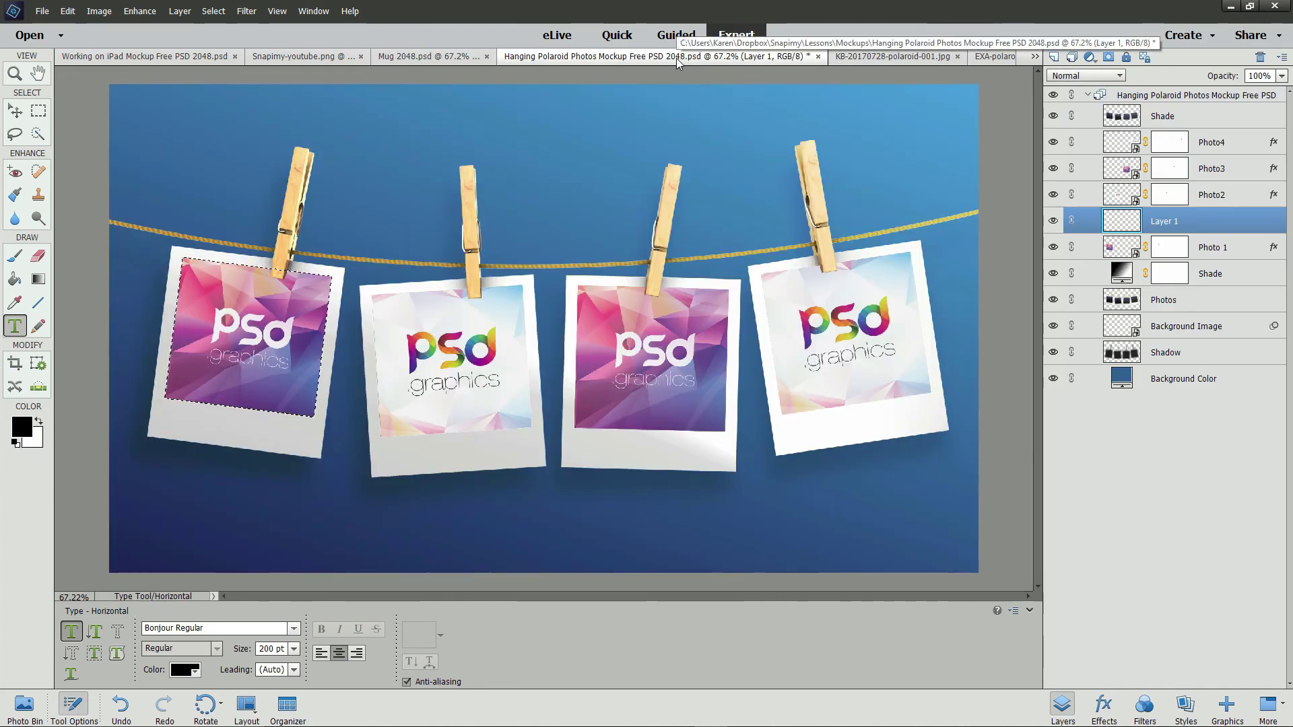
# Paste the sunflower into the first polaroid's selection and shrink it down.
pyautogui.click(67, 12)
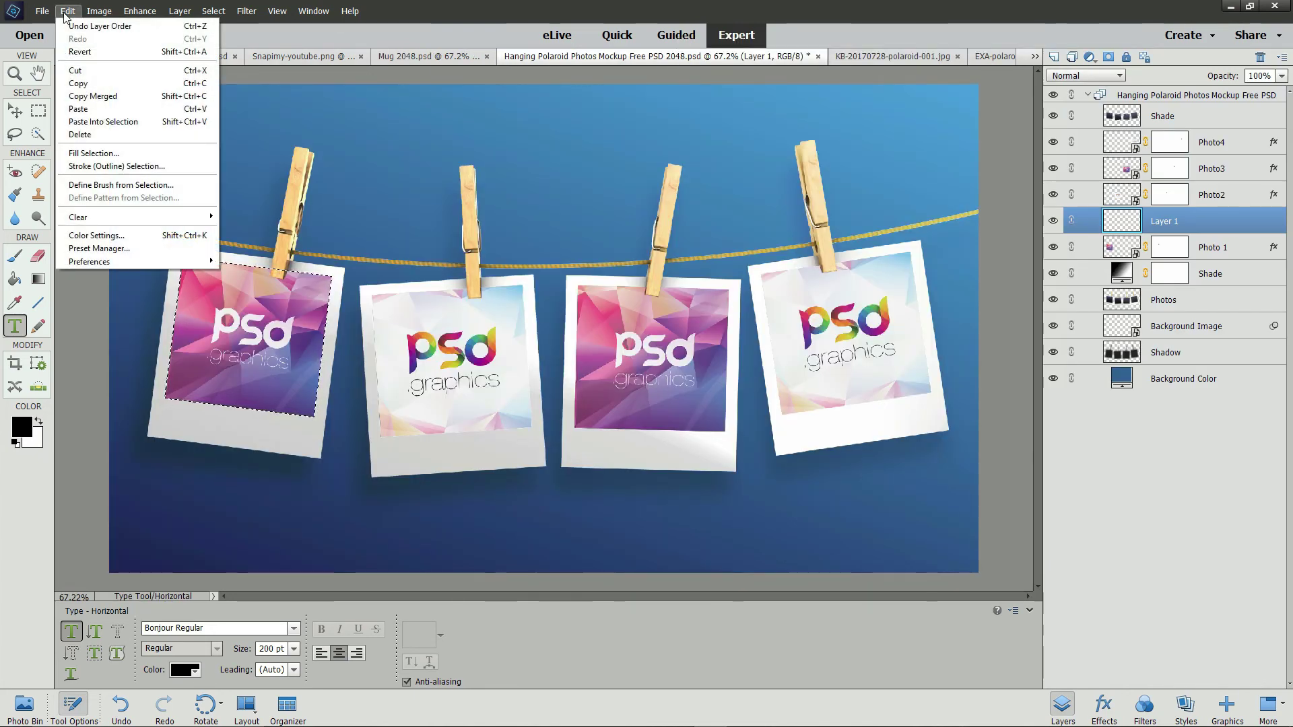
pyautogui.click(95, 122)
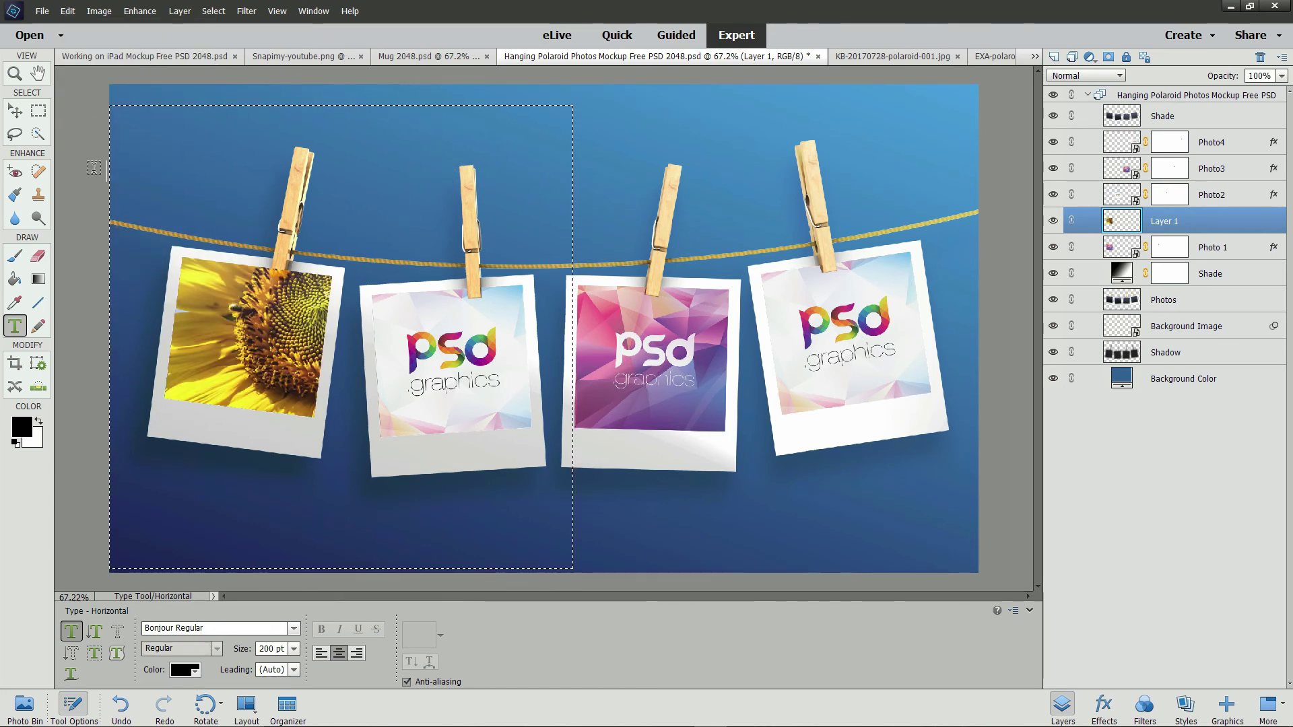
pyautogui.click(16, 112)
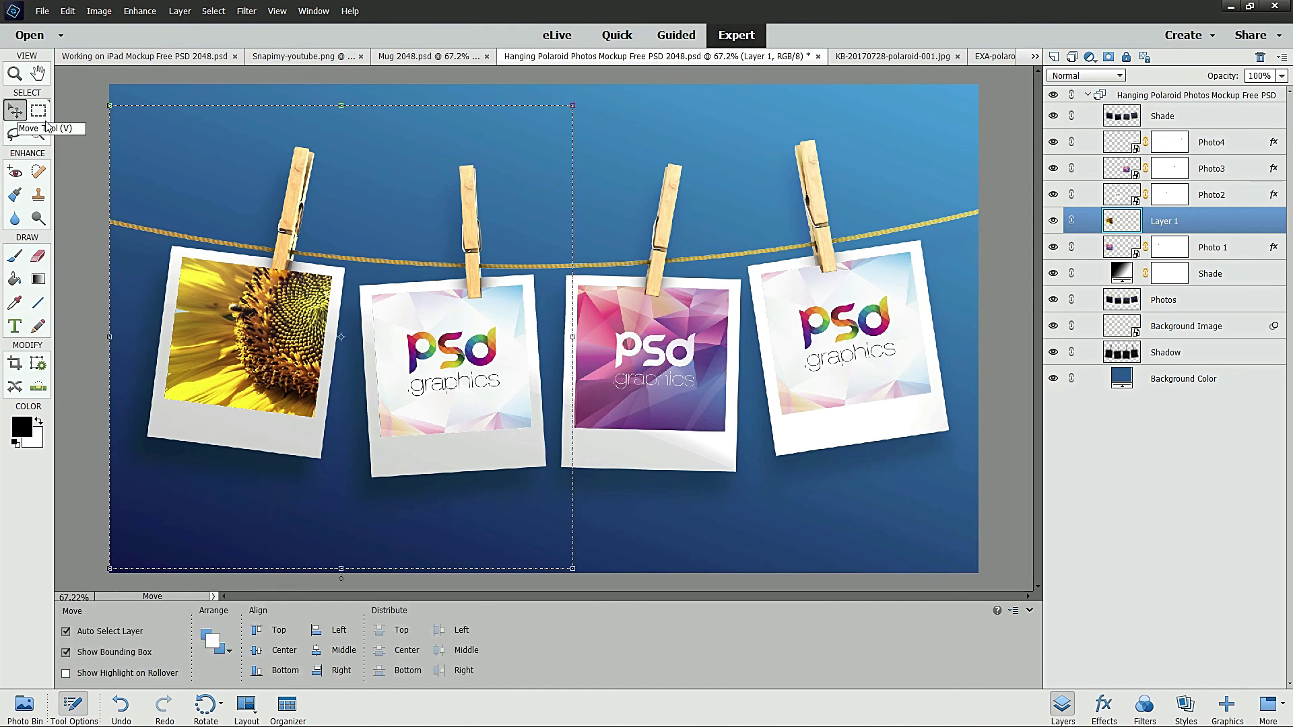
pyautogui.click(108, 105)
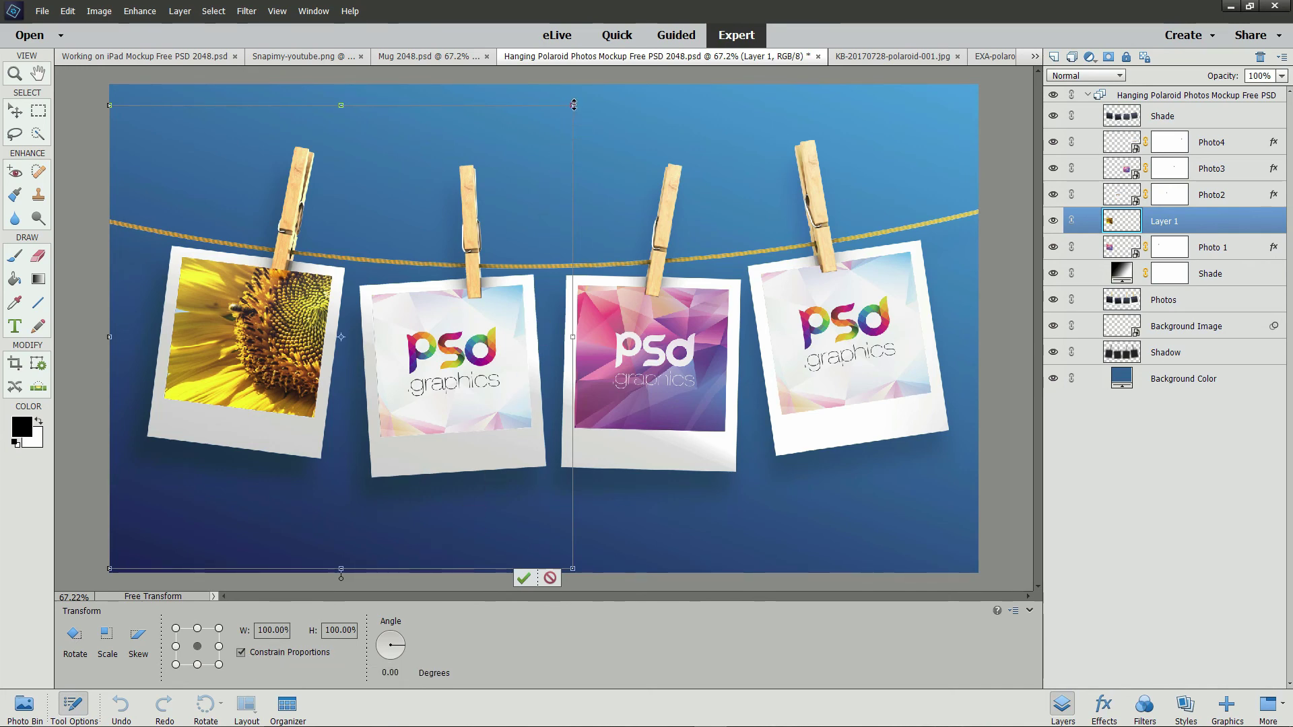
pyautogui.moveTo(574, 105); pyautogui.dragTo(296, 450)
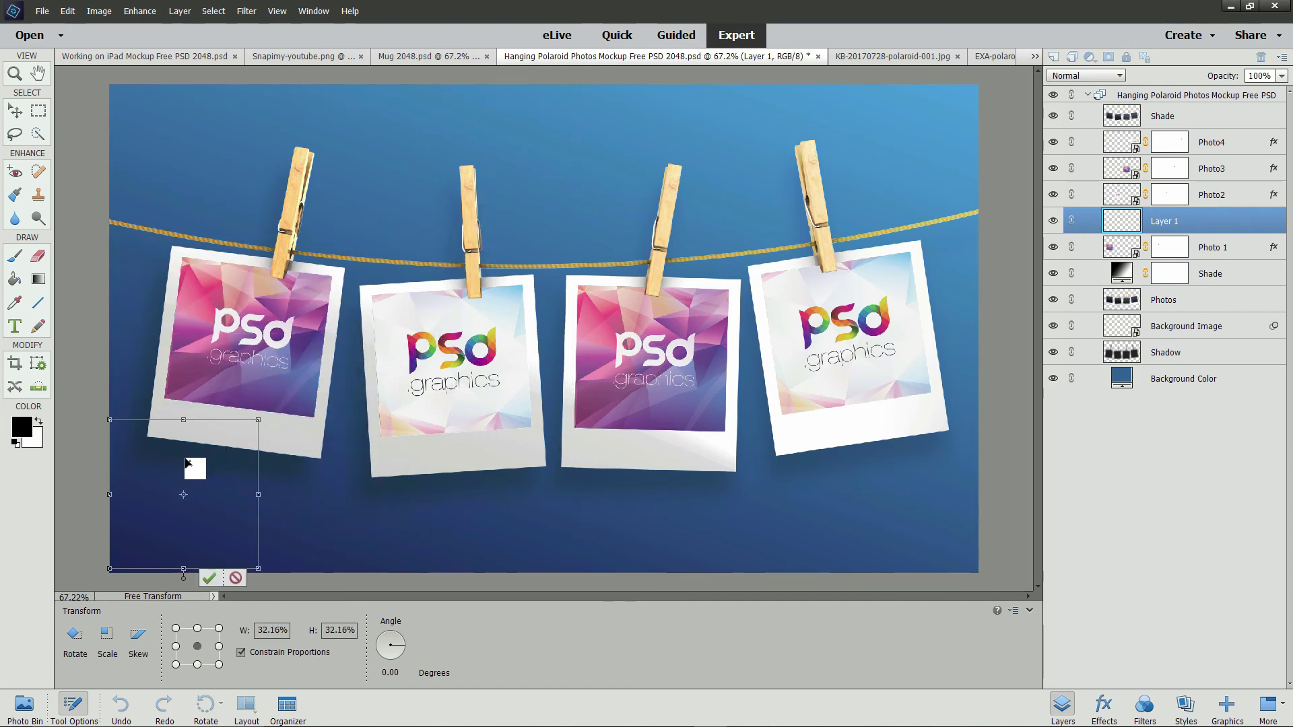
# Position, tilt and fine-size the sunflower to fill the polaroid frame, committing at 33.85%.
pyautogui.moveTo(187, 463); pyautogui.dragTo(249, 314)
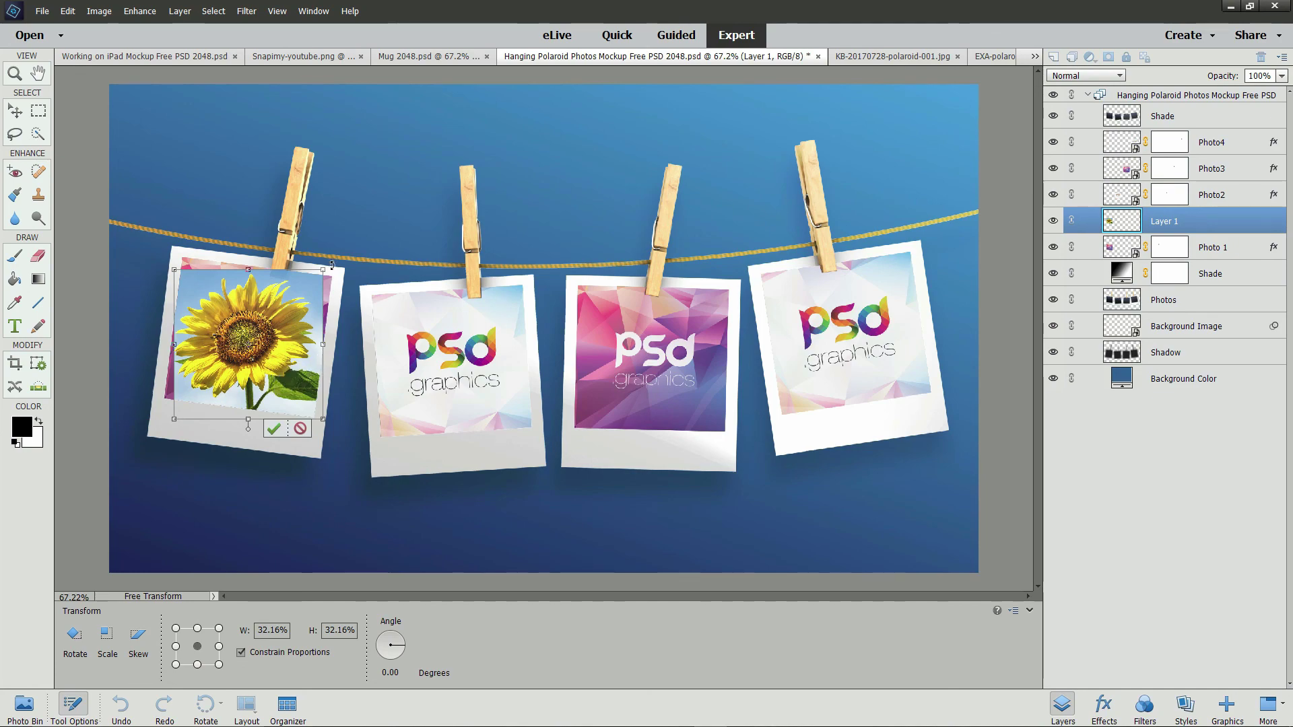
pyautogui.moveTo(330, 266); pyautogui.dragTo(334, 277)
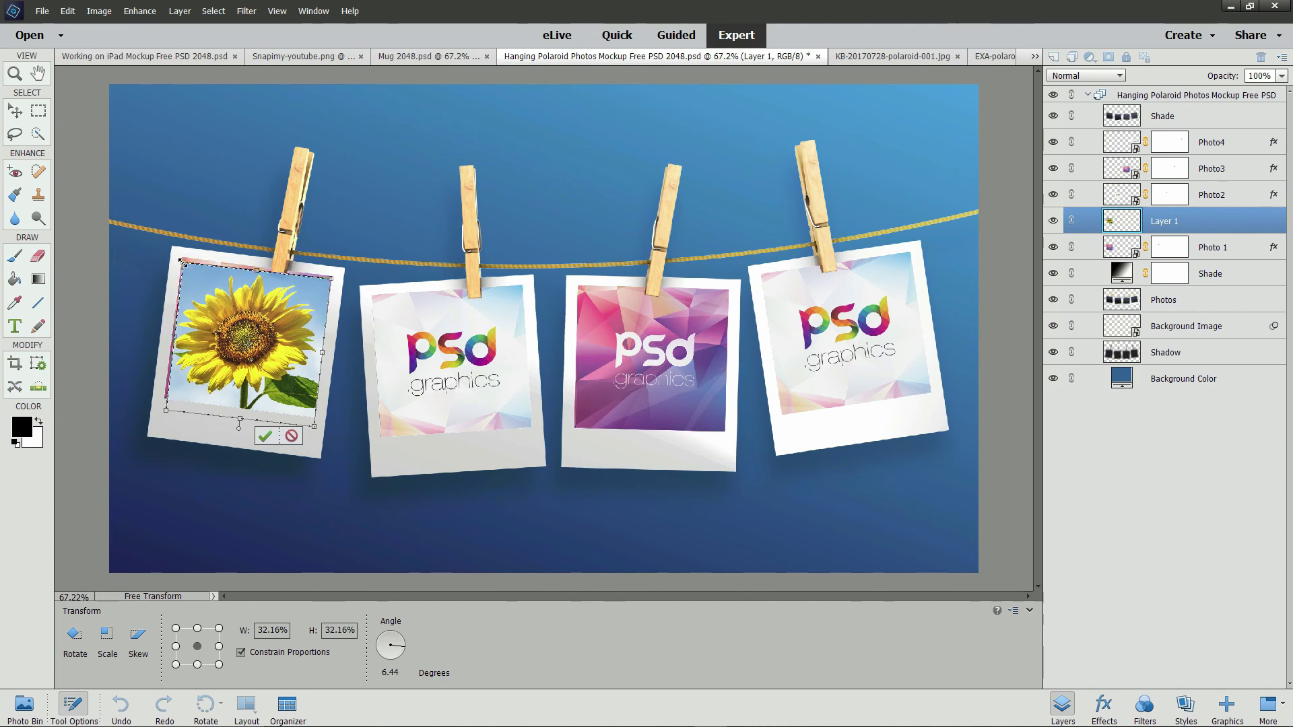
pyautogui.moveTo(183, 267); pyautogui.dragTo(177, 250)
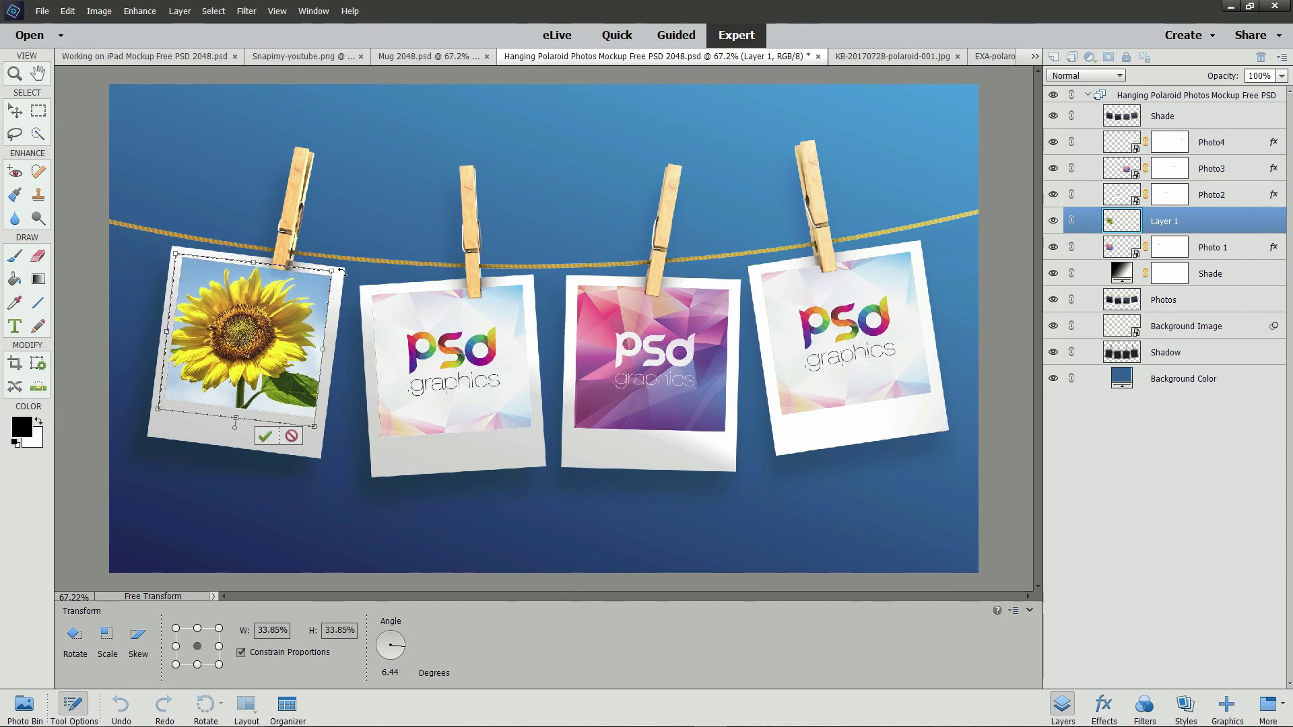
pyautogui.moveTo(343, 277); pyautogui.dragTo(343, 272)
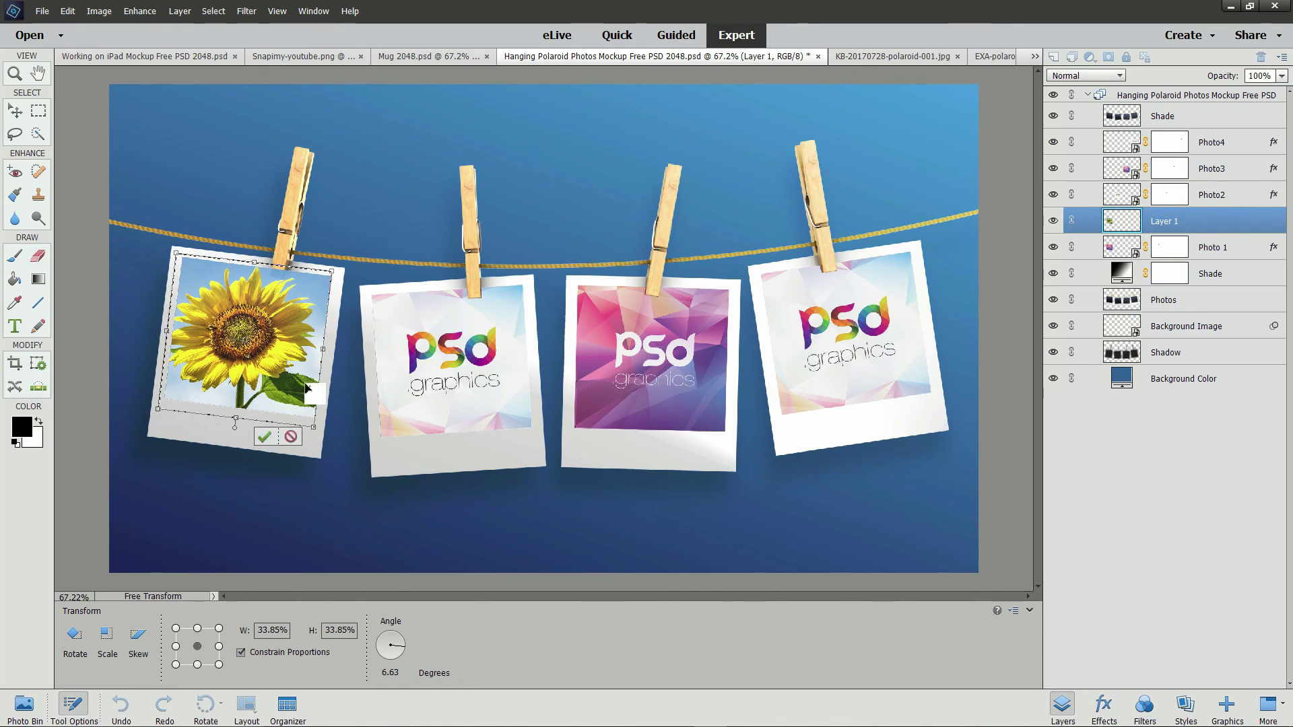
pyautogui.click(263, 438)
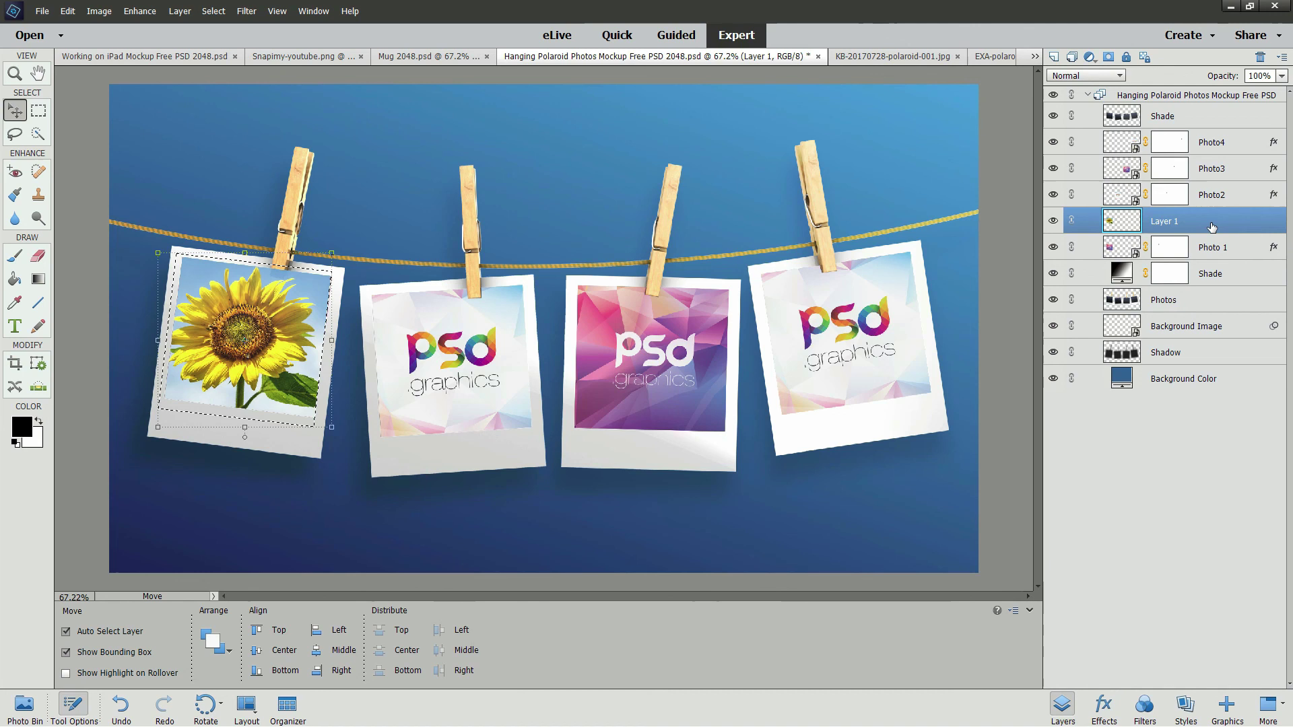
# Copy Photo 1's layer effects onto the sunflower Layer 1 and reselect Layer 1.
pyautogui.click(1218, 253)
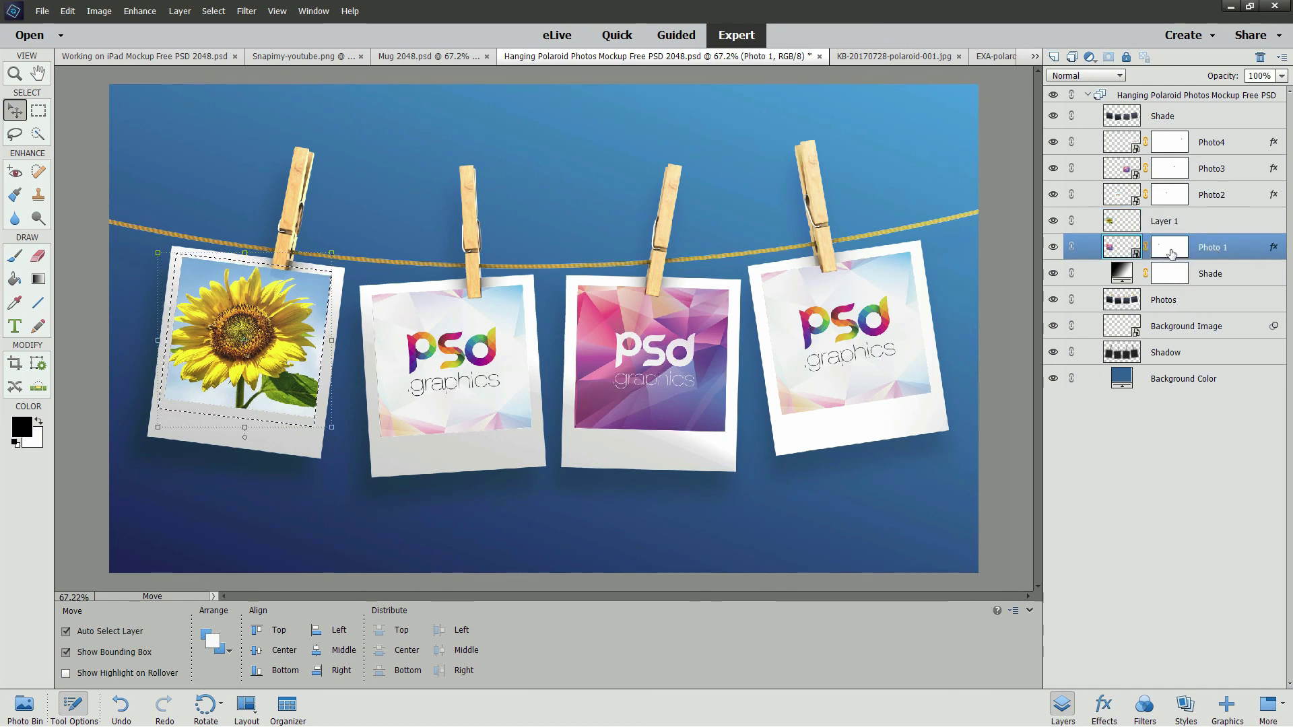
pyautogui.moveTo(1172, 253); pyautogui.dragTo(1170, 223)
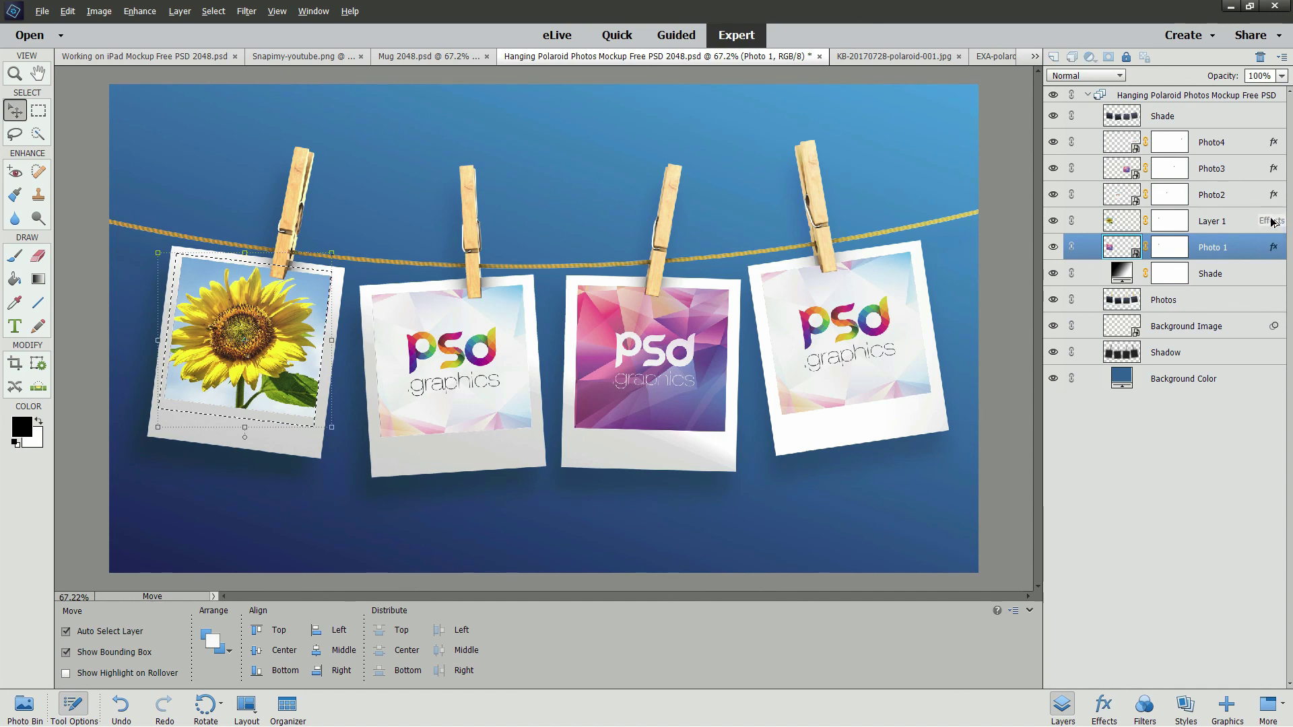
pyautogui.moveTo(1271, 221); pyautogui.dragTo(1272, 221)
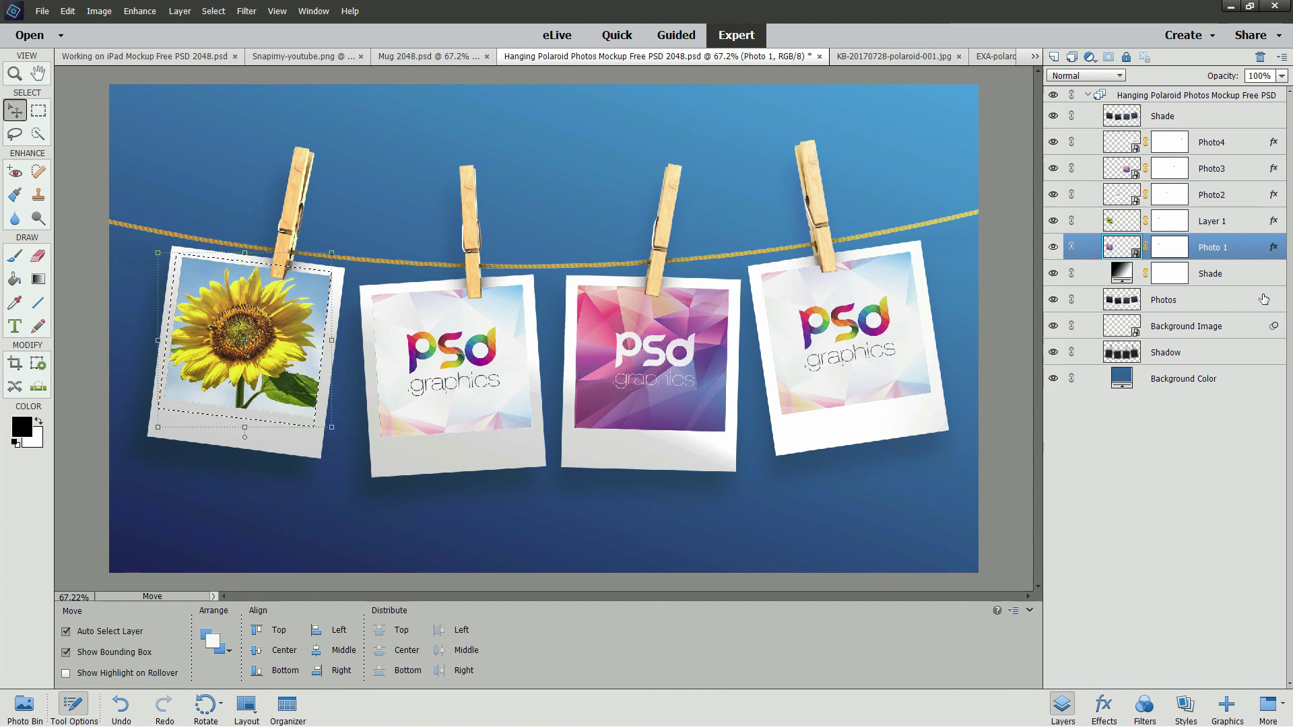
pyautogui.click(1156, 227)
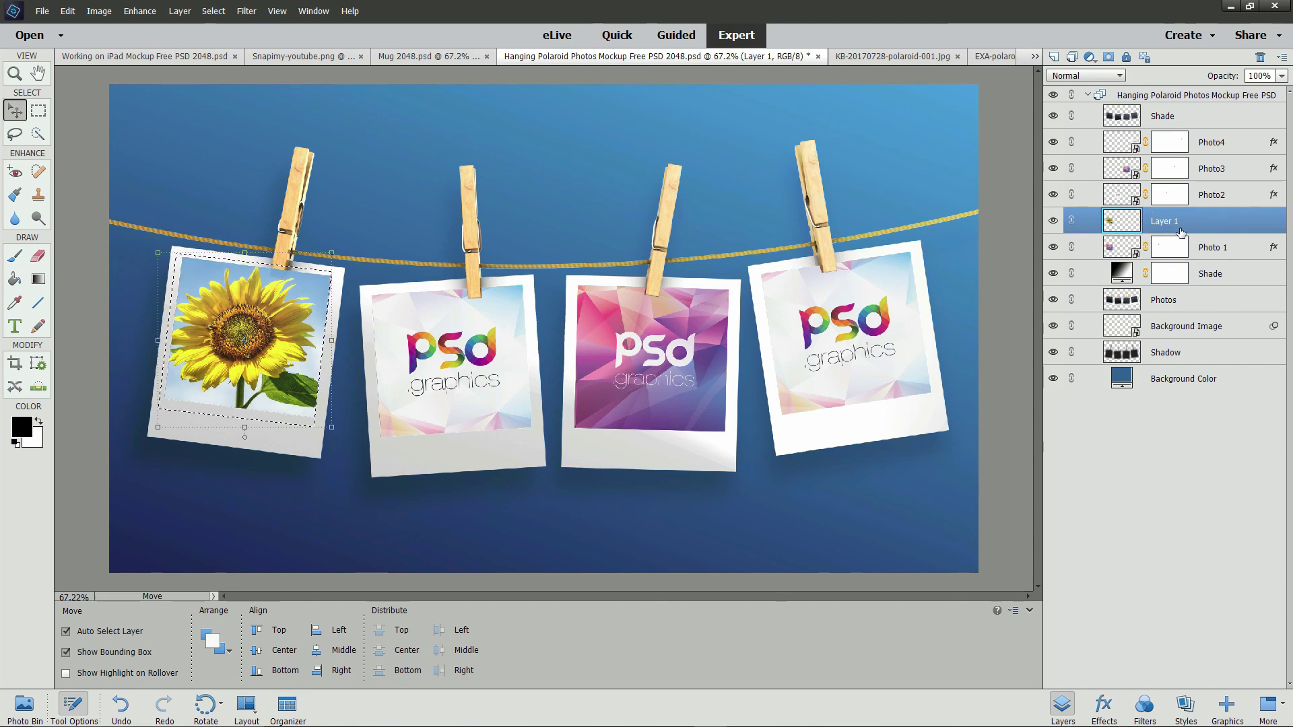